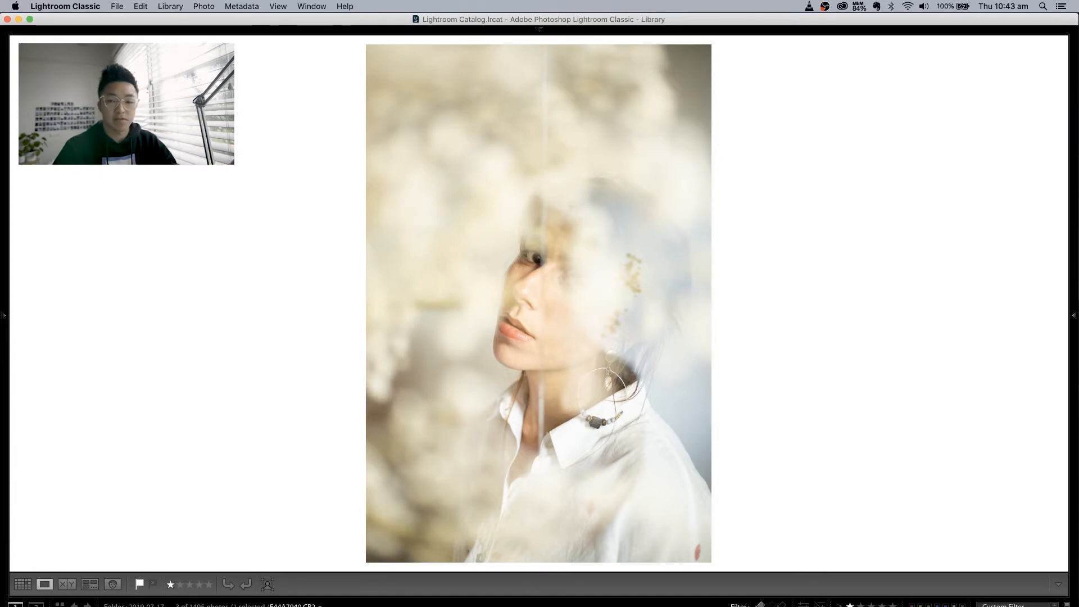
# Browse the portraits and open the one with the dried-flower reflection over the face for developing
pyautogui.press('Right')
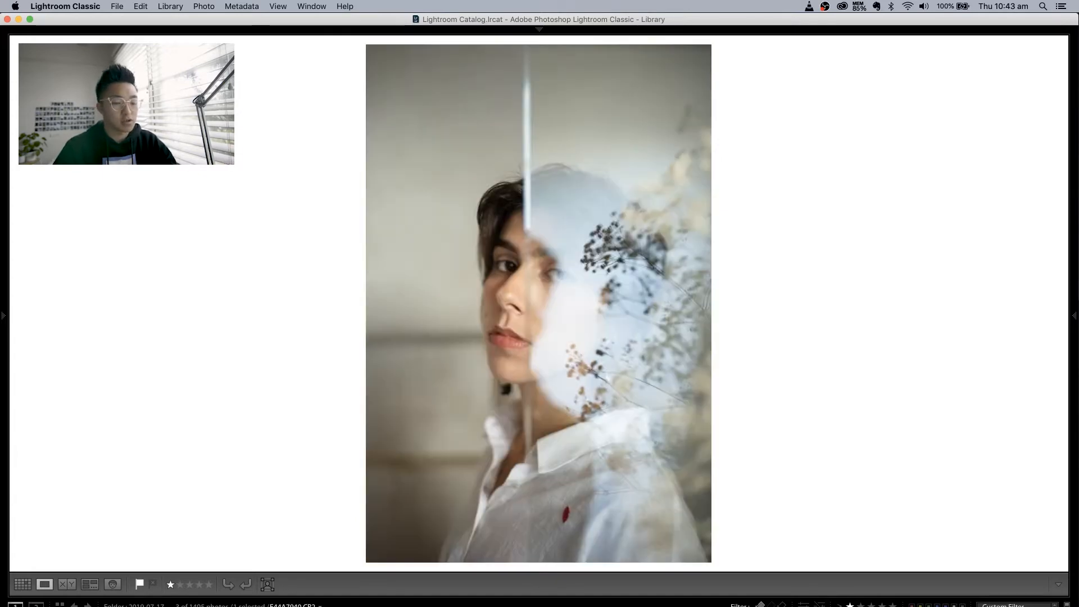
pyautogui.press('Right')
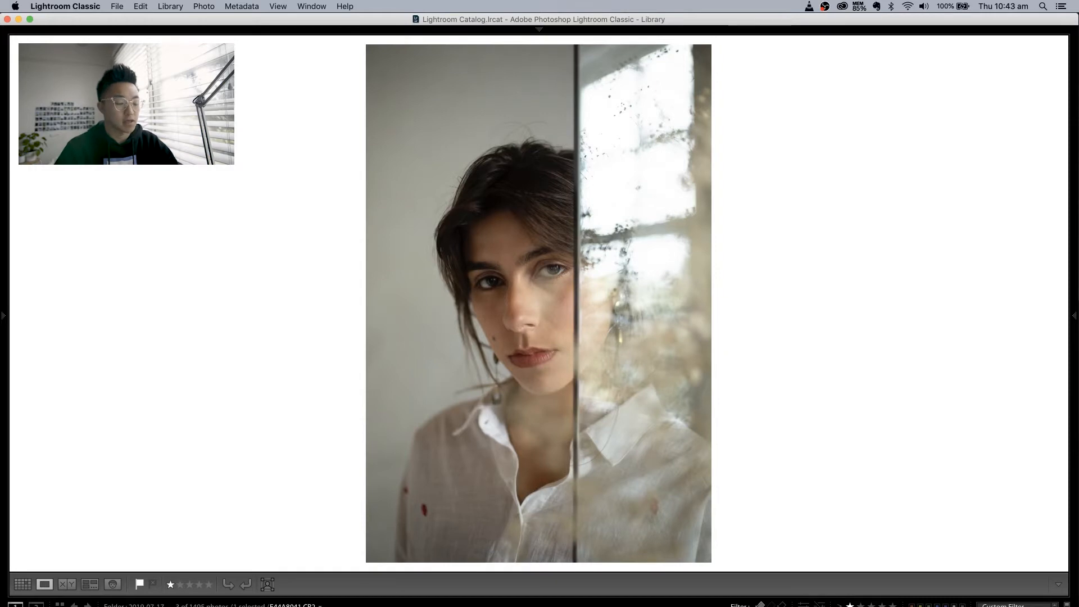
pyautogui.press('d')
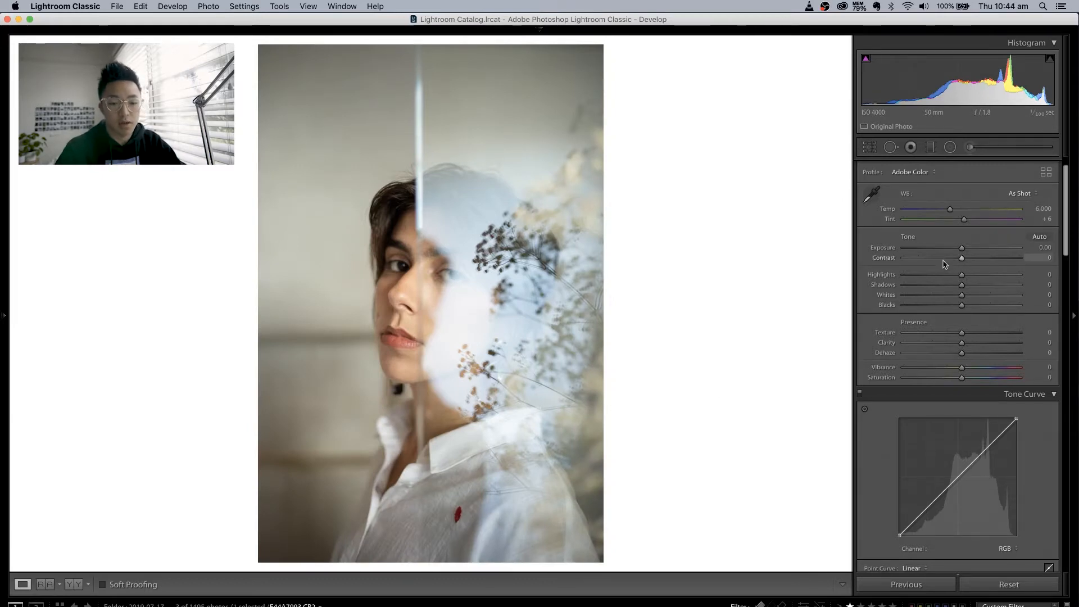
# Set the portrait's Highlights to −10, Shadows to −2 and Whites to +6
pyautogui.scroll(2, 944, 263)
pyautogui.scroll(-1, 944, 263)
pyautogui.moveTo(944, 289)
pyautogui.mouseDown()
pyautogui.moveTo(912, 289)
pyautogui.moveTo(980, 288)
pyautogui.moveTo(948, 285)
pyautogui.moveTo(973, 291)
pyautogui.moveTo(957, 292)
pyautogui.mouseUp()
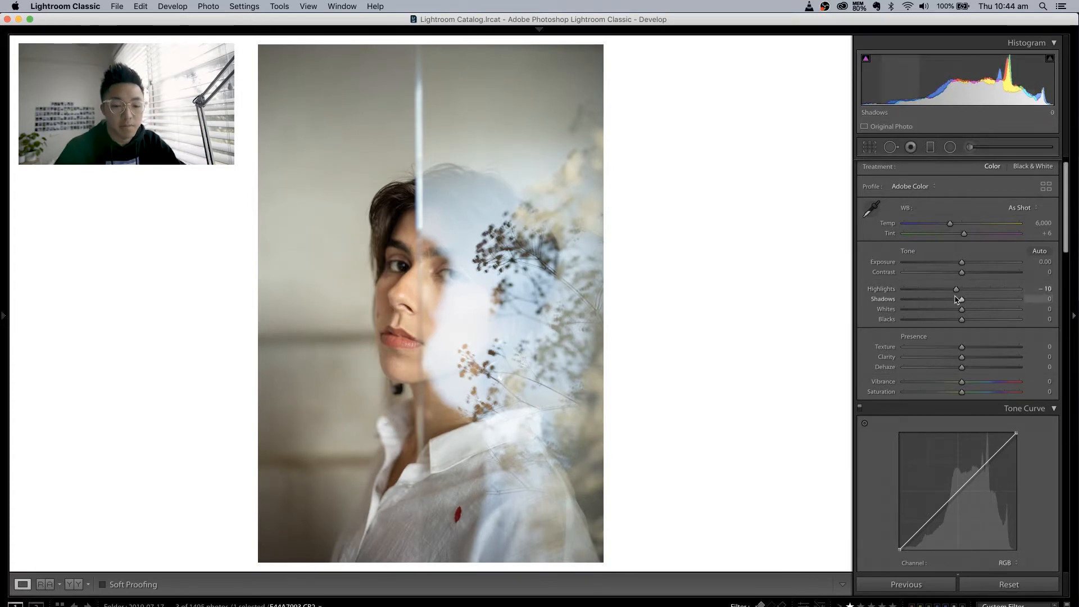
pyautogui.moveTo(959, 300)
pyautogui.mouseDown()
pyautogui.moveTo(947, 301)
pyautogui.moveTo(961, 302)
pyautogui.mouseUp()
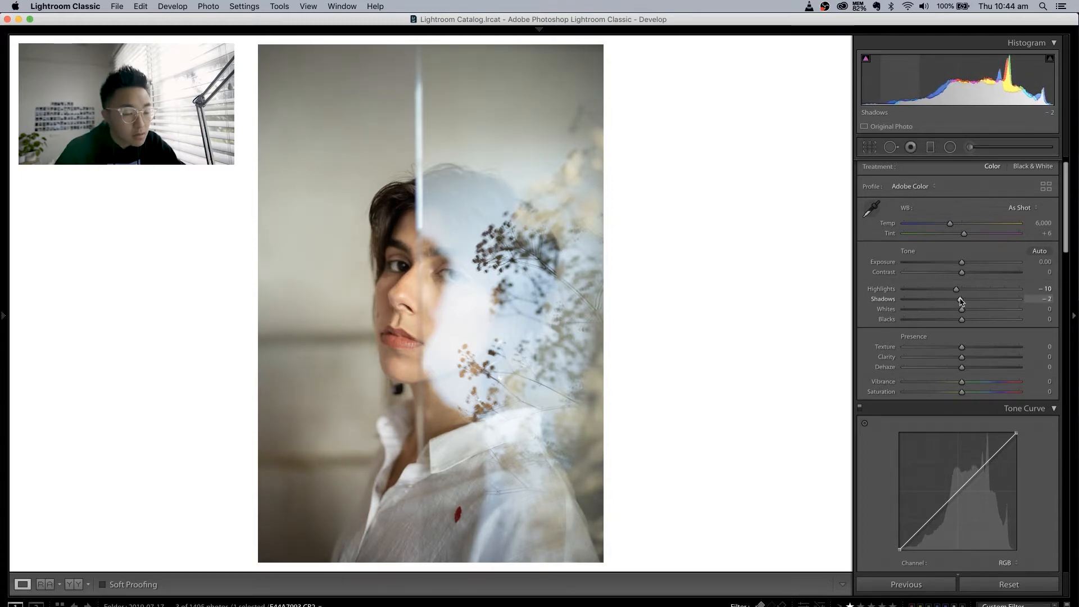
pyautogui.moveTo(962, 312)
pyautogui.mouseDown()
pyautogui.moveTo(945, 313)
pyautogui.moveTo(965, 313)
pyautogui.mouseUp()
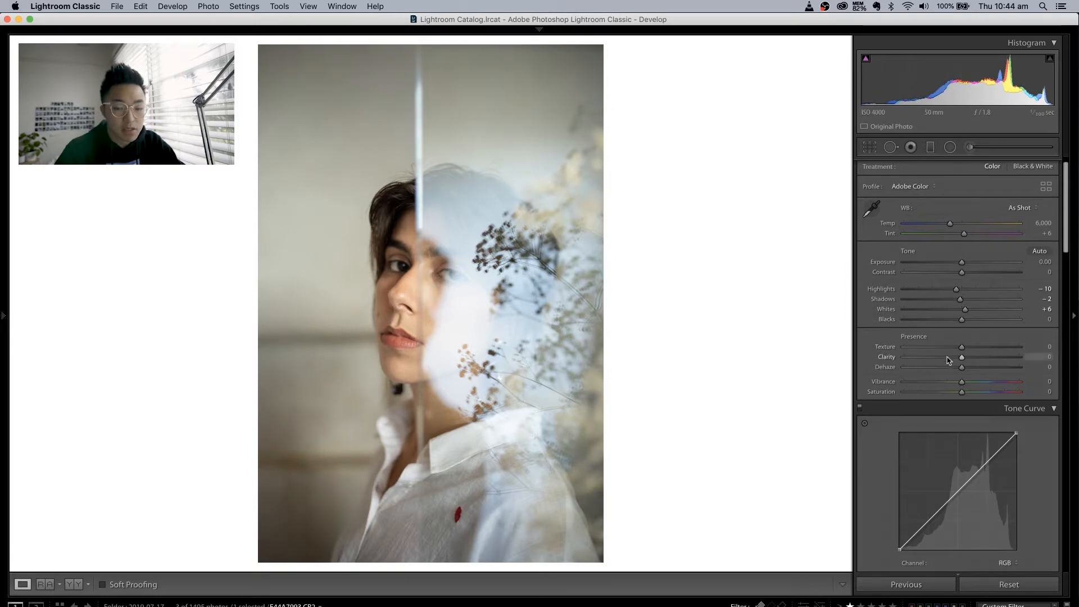
# Set the portrait's Clarity to +5, Dehaze to −5 and Saturation to −10
pyautogui.moveTo(948, 360); pyautogui.dragTo(952, 360)
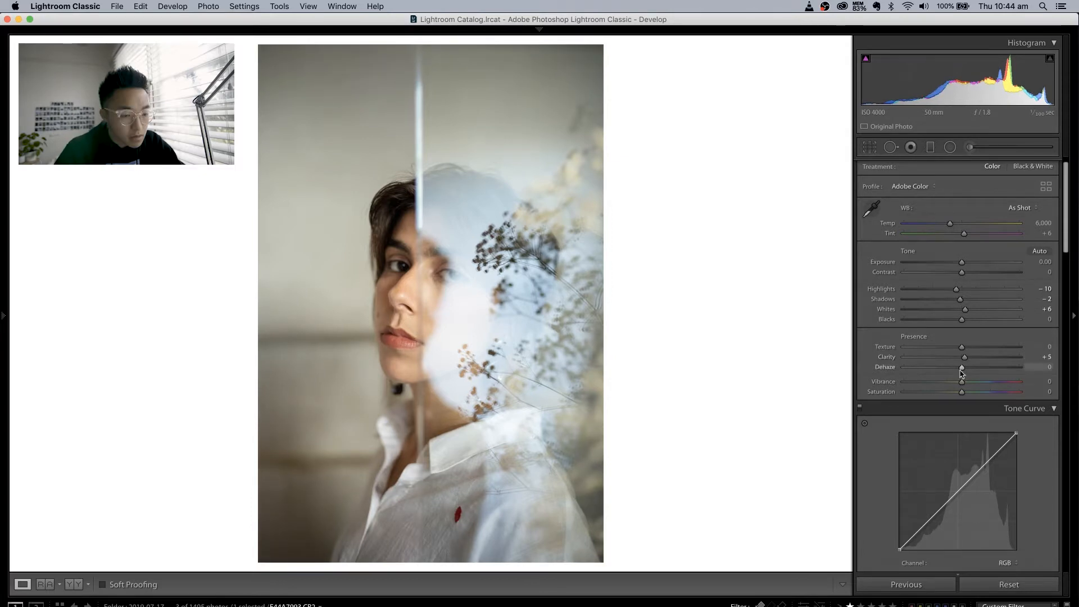
pyautogui.moveTo(962, 368); pyautogui.dragTo(958, 369)
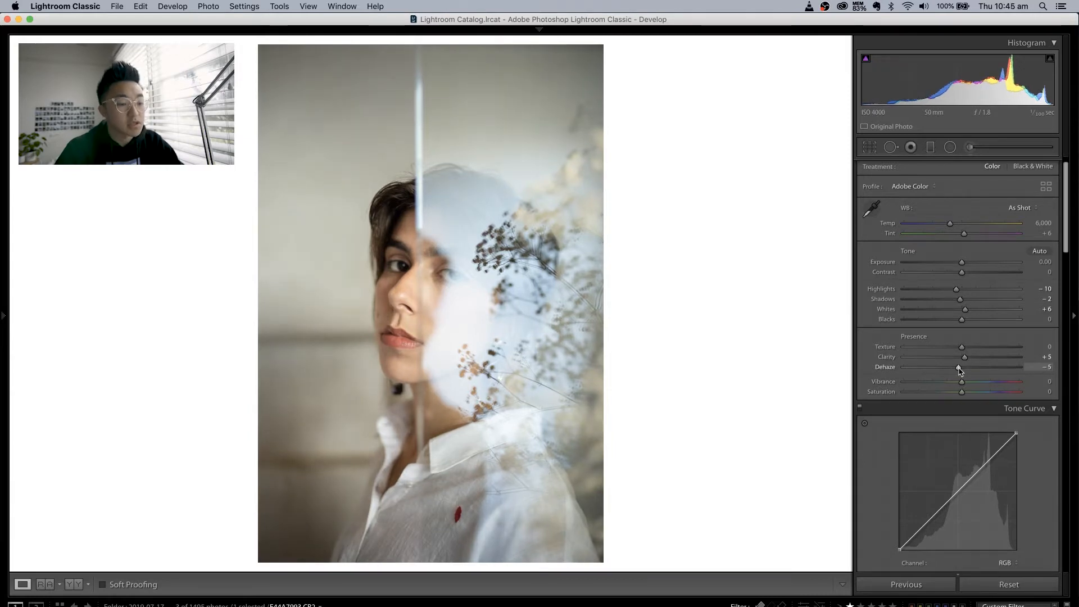
pyautogui.scroll(-1, 959, 371)
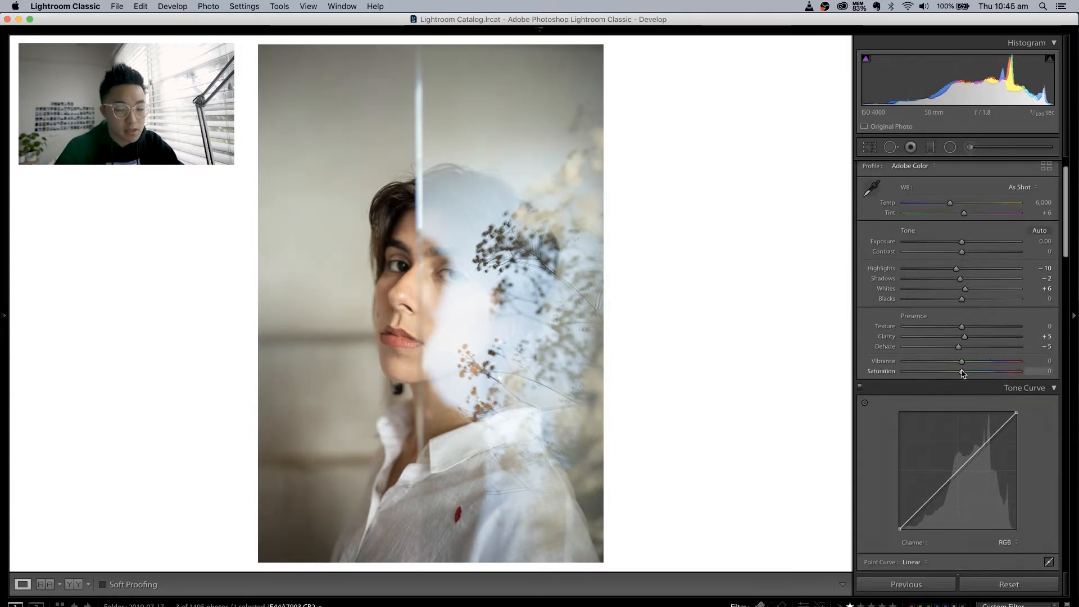
pyautogui.moveTo(962, 372); pyautogui.dragTo(956, 372)
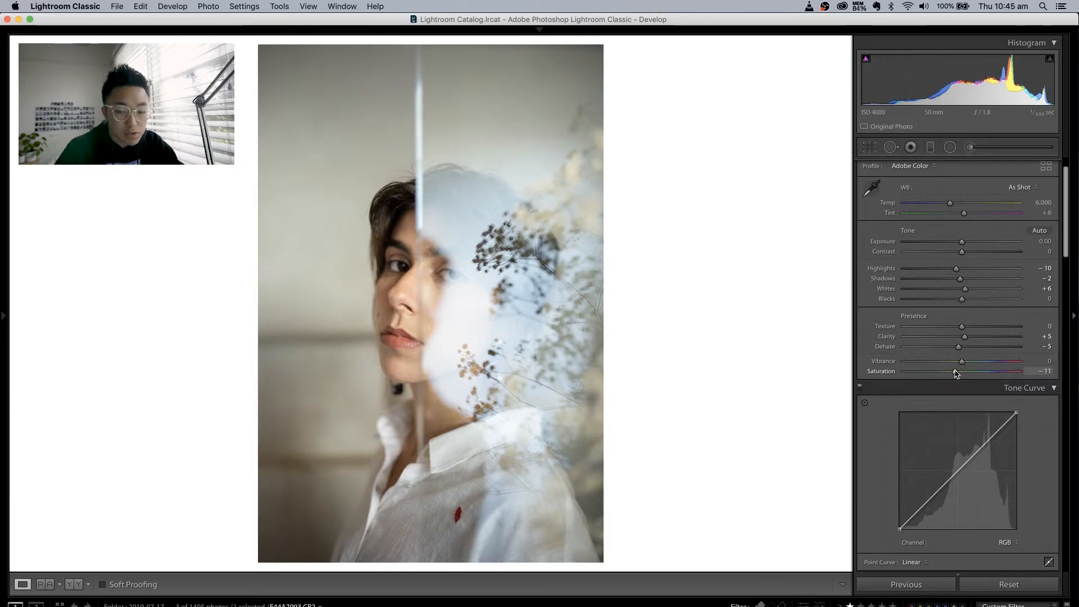
# Shape the RGB tone curve with lifted blacks, a slightly lowered white point and a highlight point at about 76.1 / 69.4 %
pyautogui.scroll(-2, 967, 414)
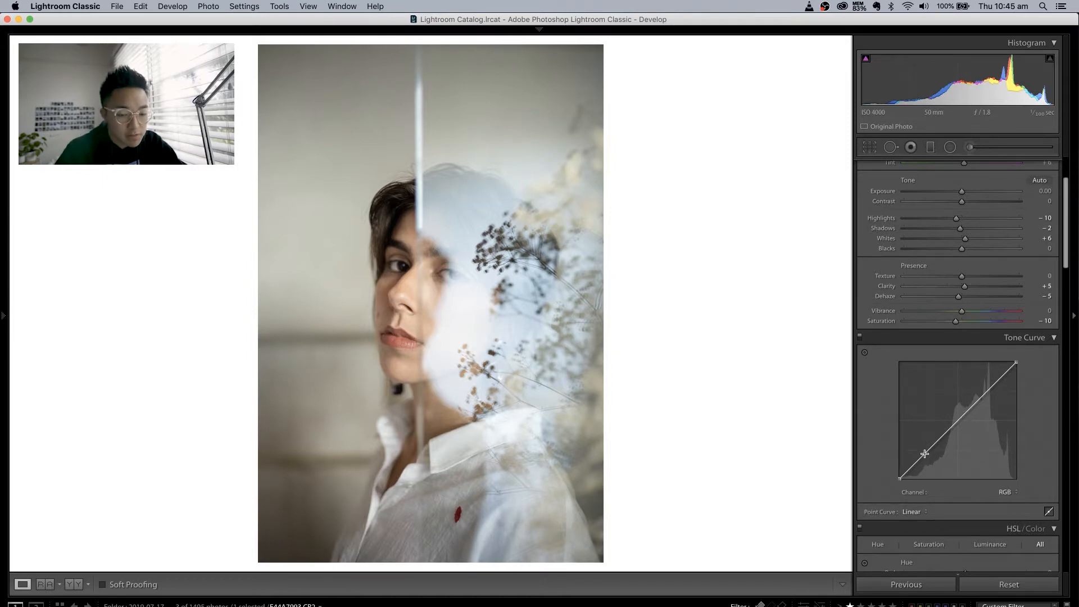
pyautogui.moveTo(927, 451)
pyautogui.mouseDown()
pyautogui.moveTo(905, 472)
pyautogui.moveTo(911, 466)
pyautogui.mouseUp()
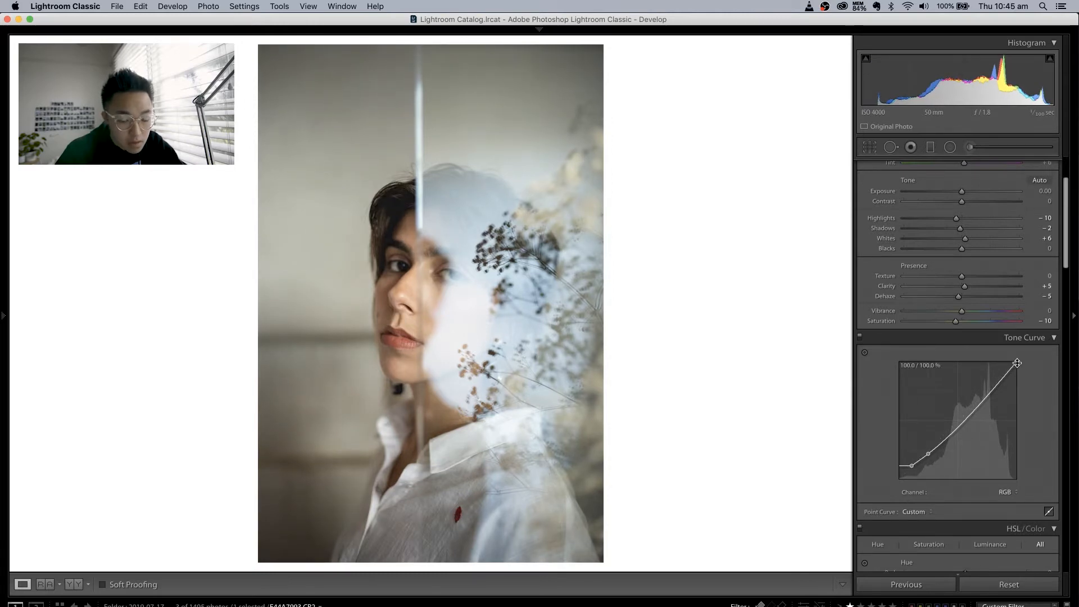
pyautogui.moveTo(1017, 363); pyautogui.dragTo(990, 399)
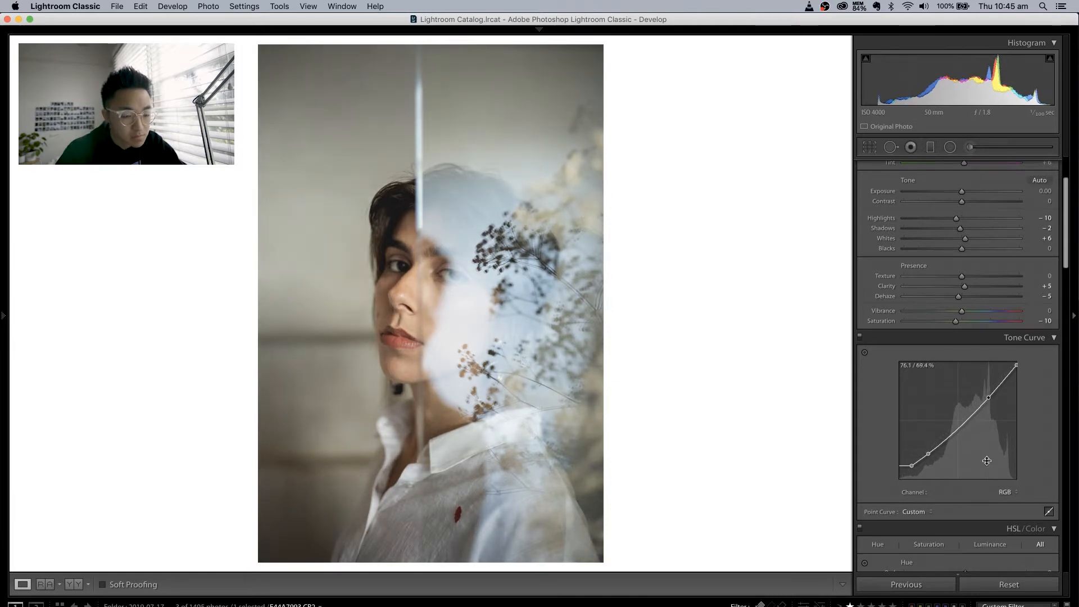
# Move the white endpoint of the Red channel tone curve slightly inward and down
pyautogui.scroll(-1, 1006, 487)
pyautogui.click(1004, 487)
pyautogui.click(1003, 492)
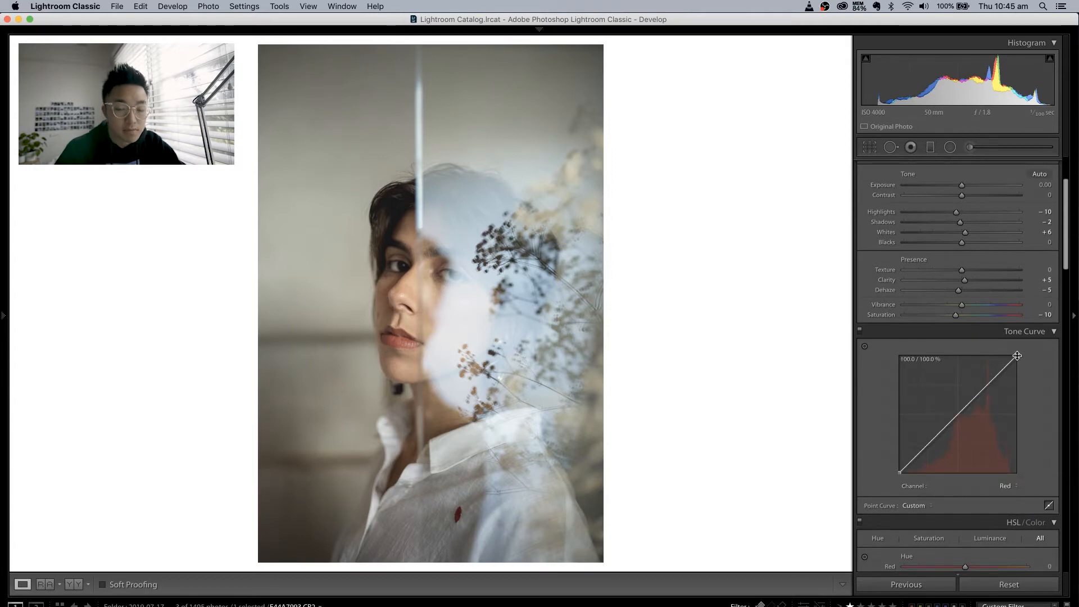
pyautogui.moveTo(1016, 356); pyautogui.dragTo(1013, 366)
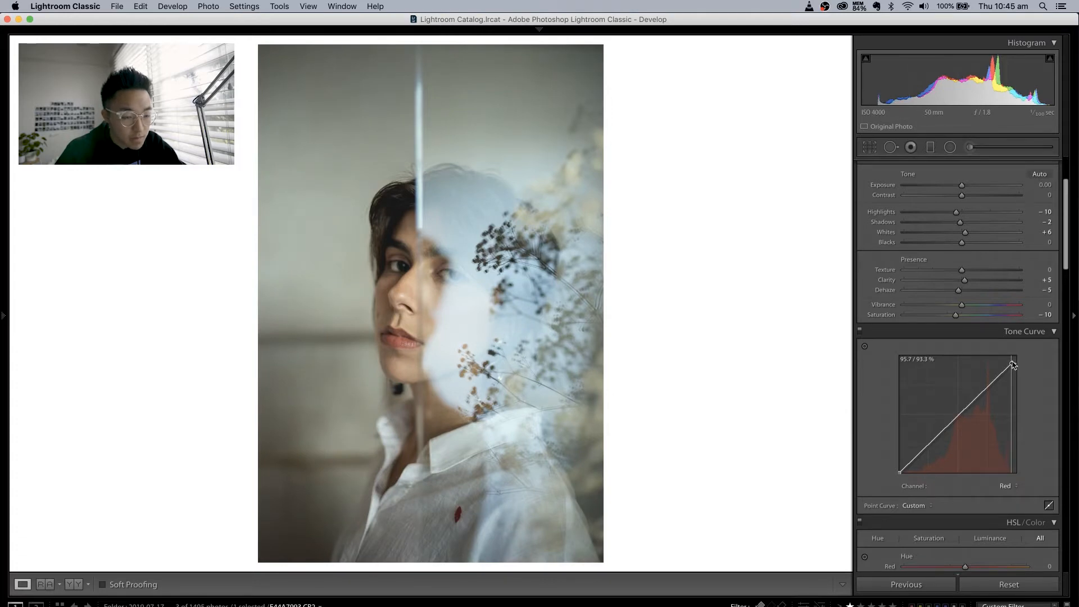
pyautogui.moveTo(1013, 365); pyautogui.dragTo(1014, 360)
# Adjust the white endpoint of the Blue channel tone curve to slightly inward and down, at about 98 / 97 %
pyautogui.click(1007, 484)
pyautogui.click(1006, 500)
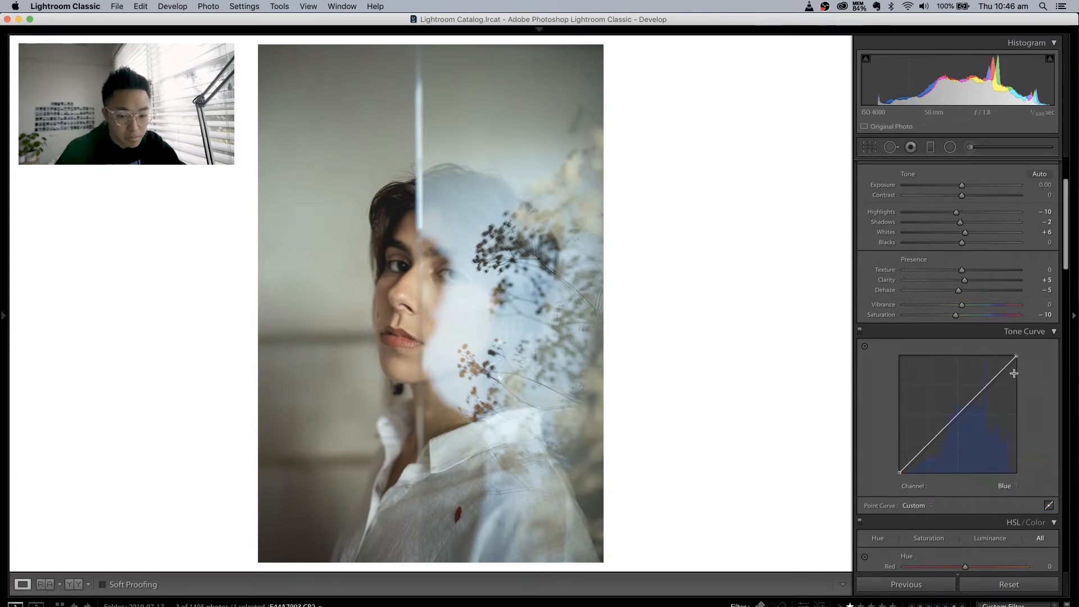
pyautogui.moveTo(1016, 358); pyautogui.dragTo(1016, 364)
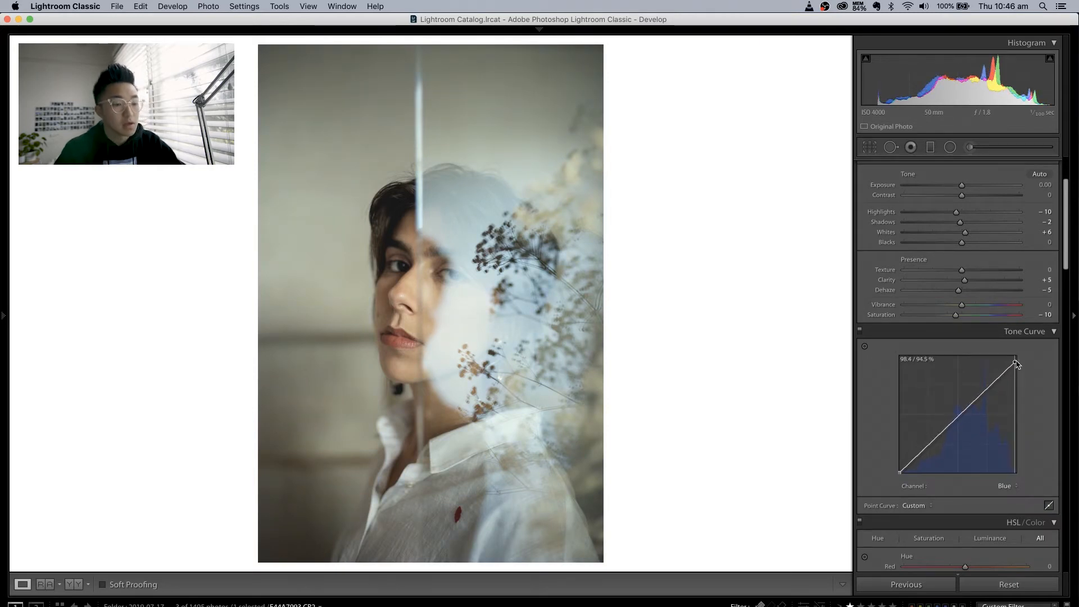
pyautogui.moveTo(1016, 364); pyautogui.dragTo(1012, 357)
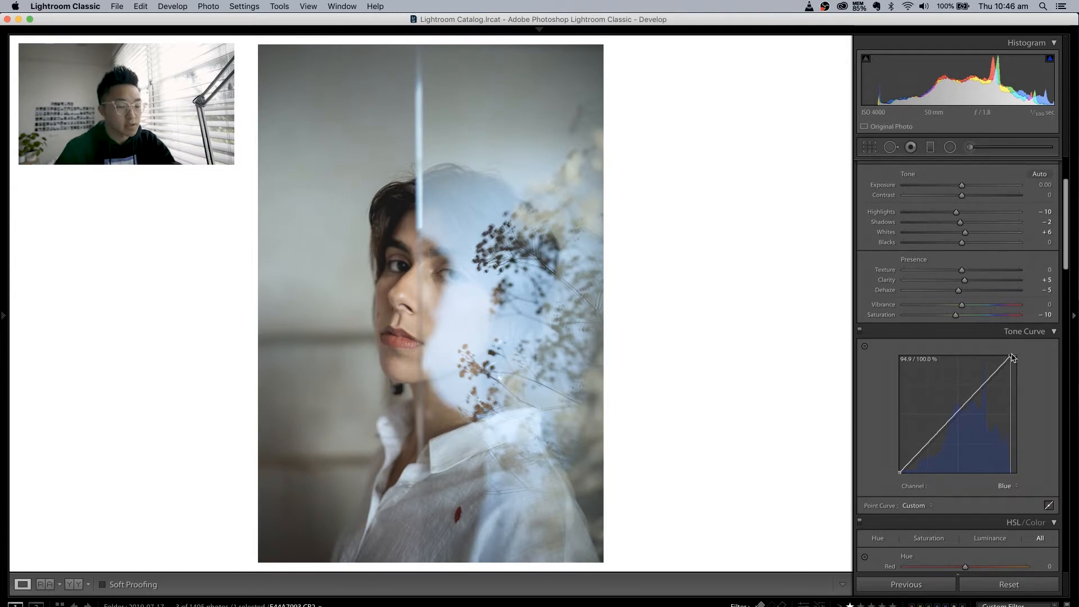
pyautogui.moveTo(1012, 355); pyautogui.dragTo(1015, 359)
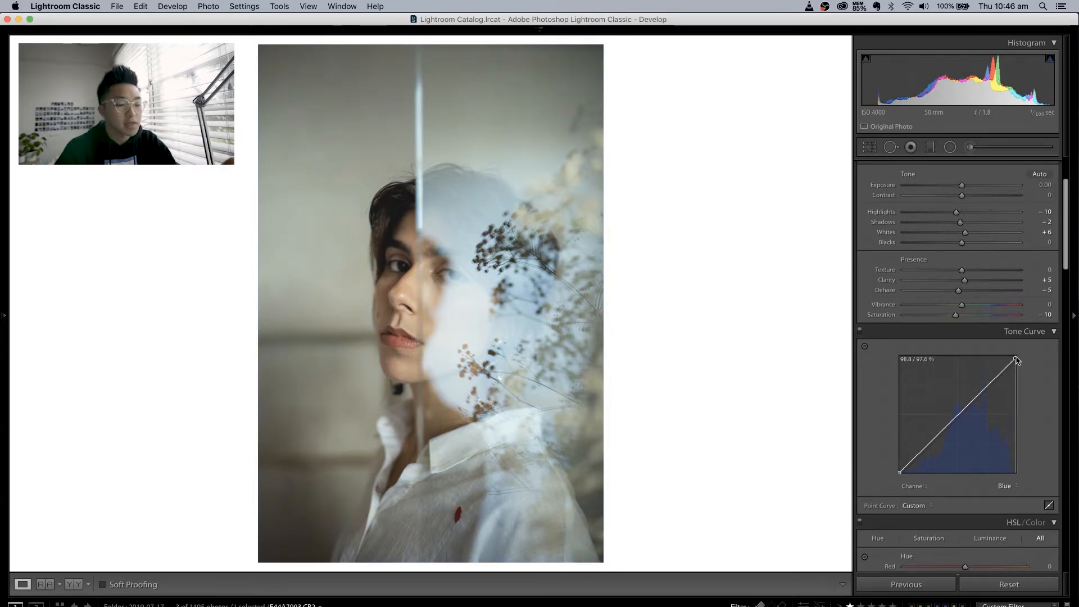
pyautogui.moveTo(1016, 360); pyautogui.dragTo(1015, 360)
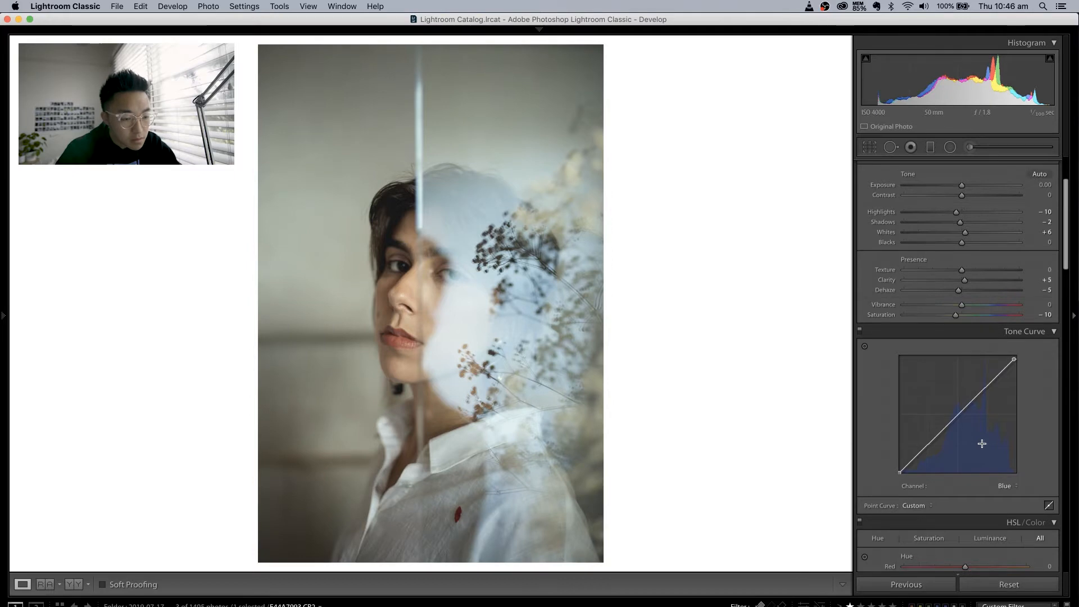
# In the HSL adjustments, set Orange luminance to +12, Yellow luminance to +20 and Blue hue to −30
pyautogui.scroll(-5, 983, 445)
pyautogui.scroll(-5, 983, 446)
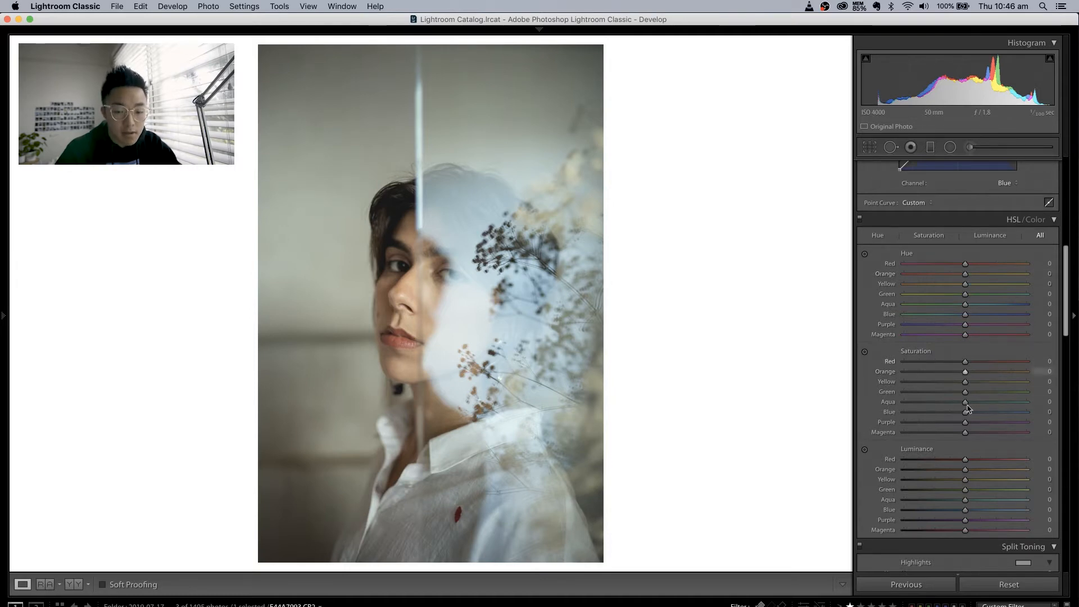
pyautogui.scroll(-1, 971, 413)
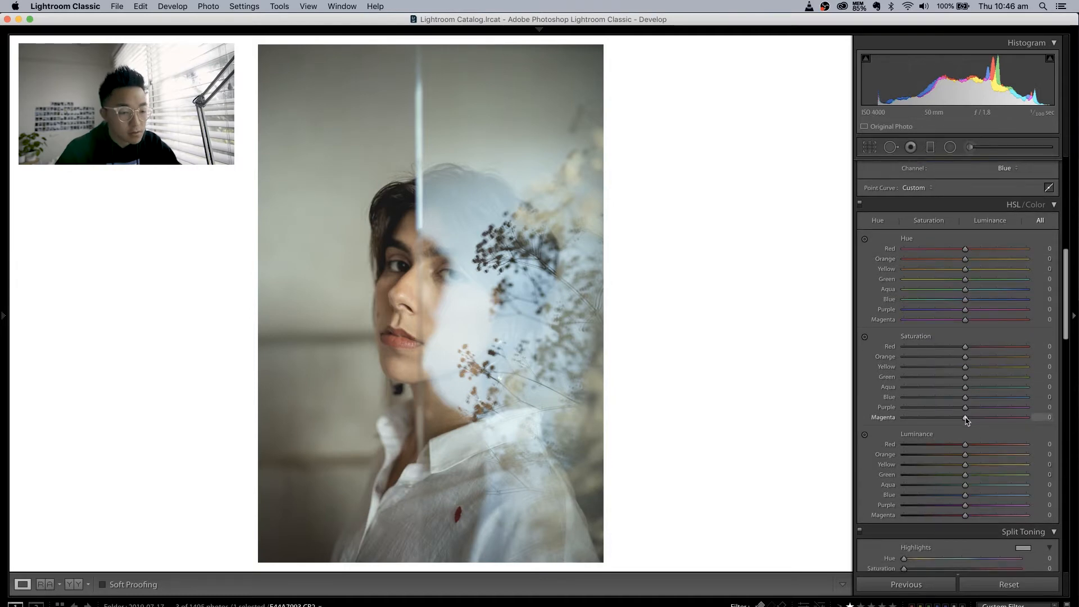
pyautogui.click(973, 455)
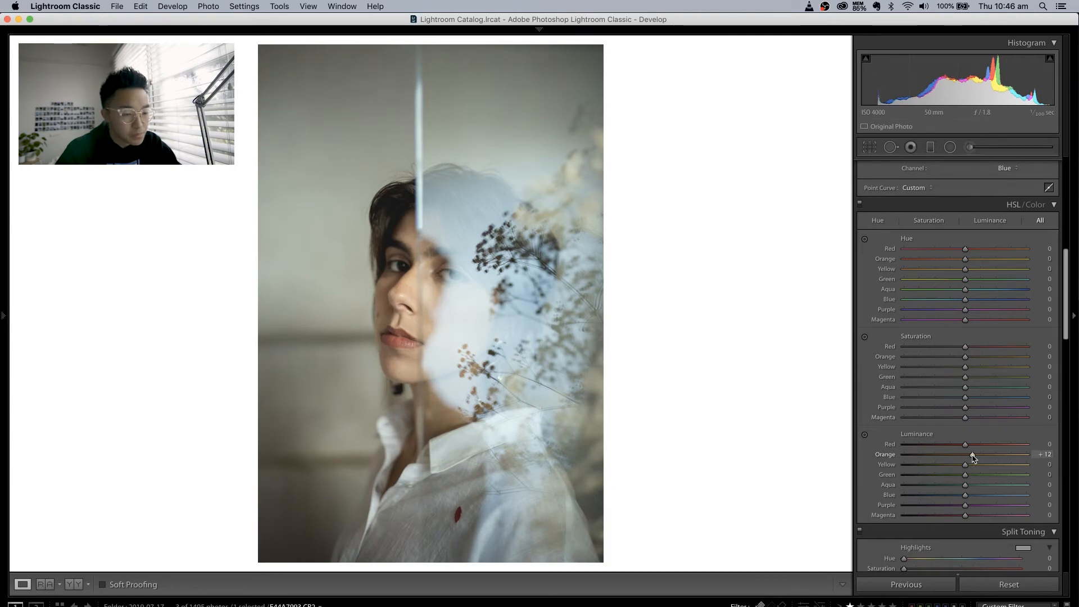
pyautogui.moveTo(980, 464)
pyautogui.mouseDown()
pyautogui.moveTo(969, 467)
pyautogui.moveTo(987, 467)
pyautogui.moveTo(978, 467)
pyautogui.mouseUp()
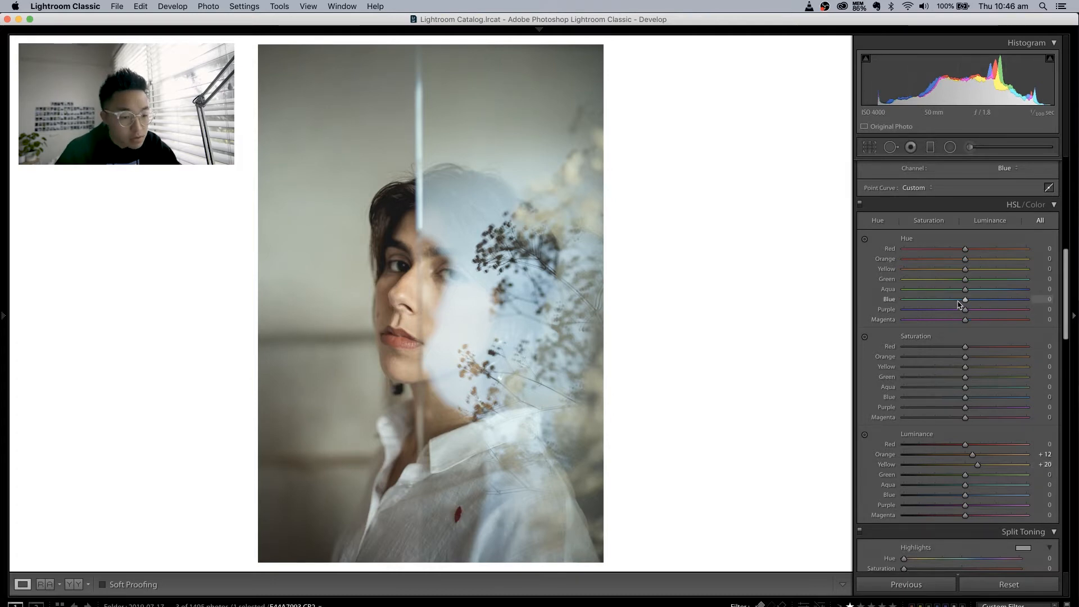
pyautogui.moveTo(959, 301); pyautogui.dragTo(940, 301)
# In the HSL adjustments, set Red saturation to +15 and Yellow saturation to −25
pyautogui.scroll(-3, 978, 366)
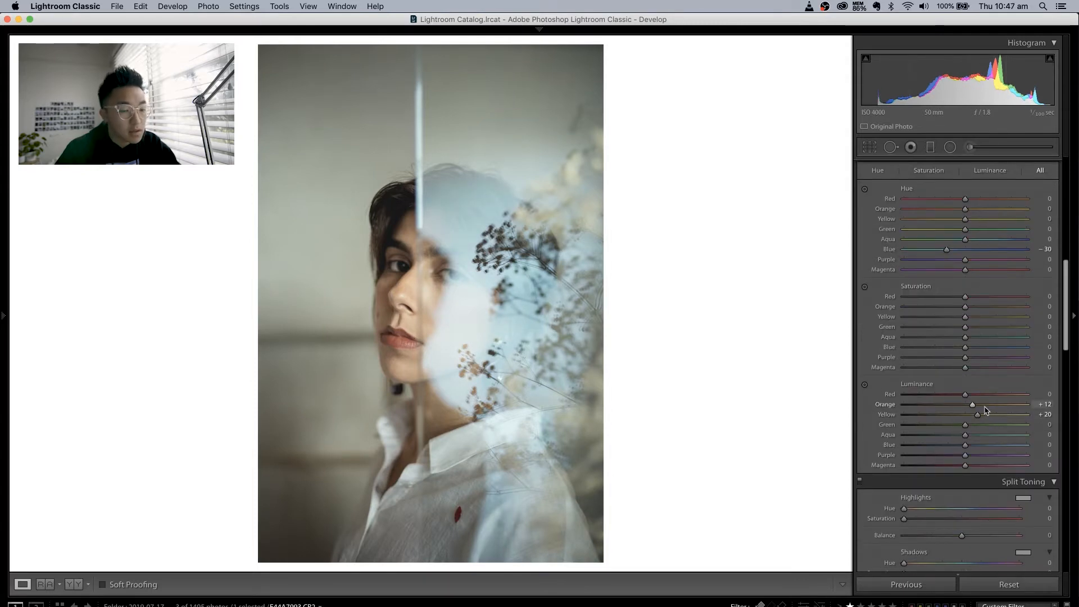
pyautogui.scroll(1, 984, 410)
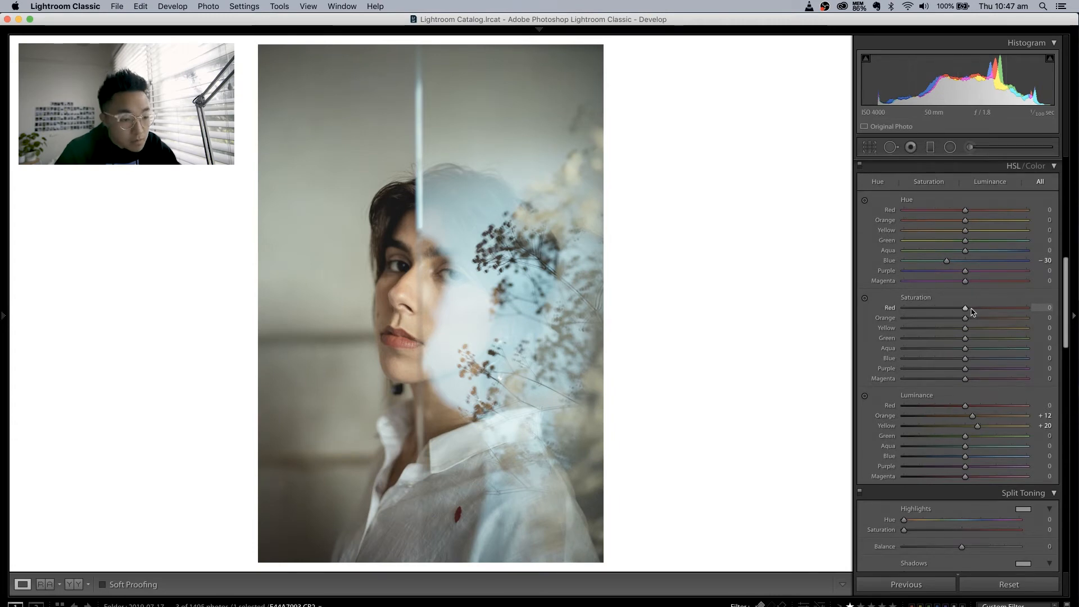
pyautogui.moveTo(973, 312)
pyautogui.mouseDown()
pyautogui.moveTo(982, 308)
pyautogui.moveTo(957, 319)
pyautogui.mouseUp()
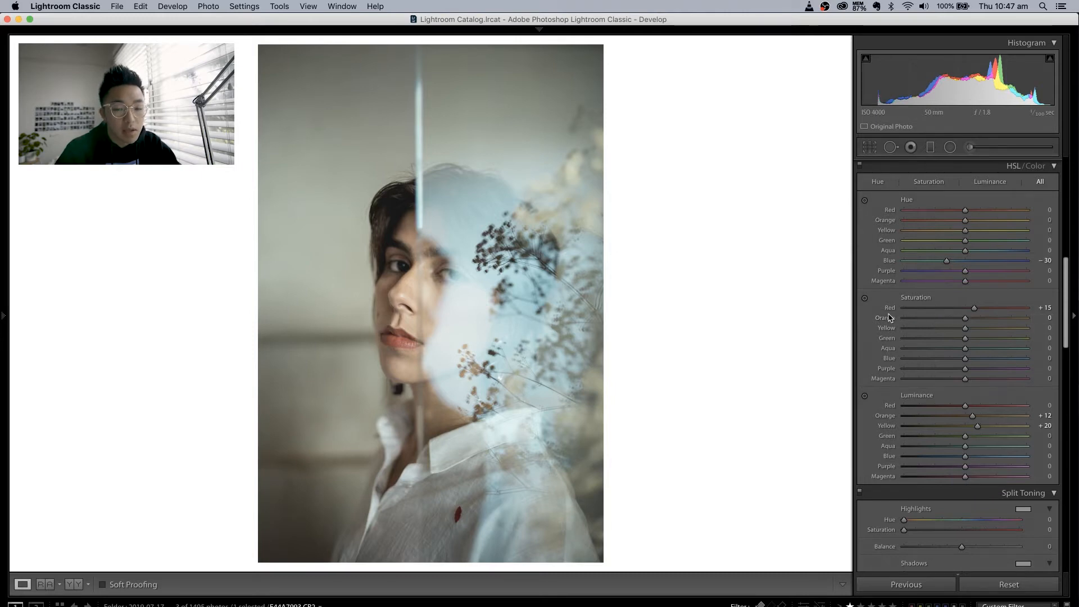
pyautogui.click(921, 327)
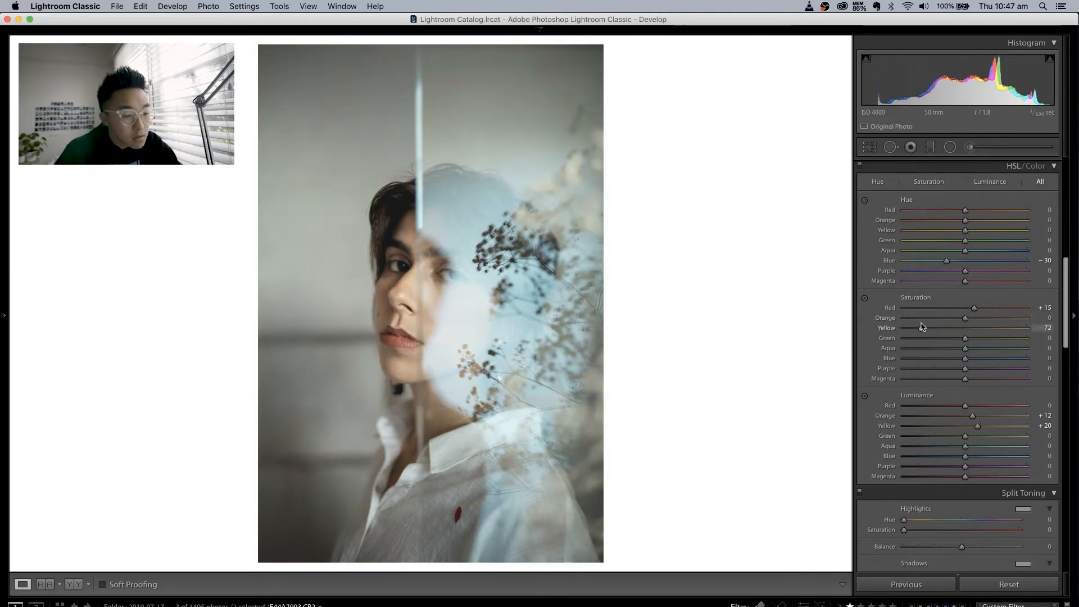
pyautogui.moveTo(921, 327); pyautogui.dragTo(949, 330)
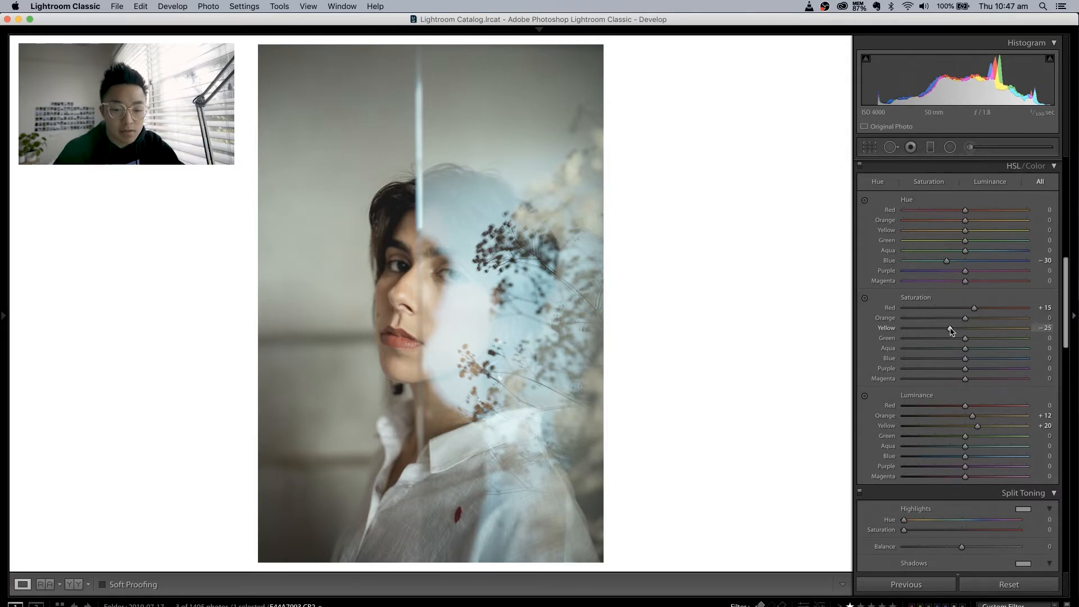
# In the Calibration settings, set Blue Primary hue to −10 and Blue Primary saturation to −15
pyautogui.scroll(-2, 957, 371)
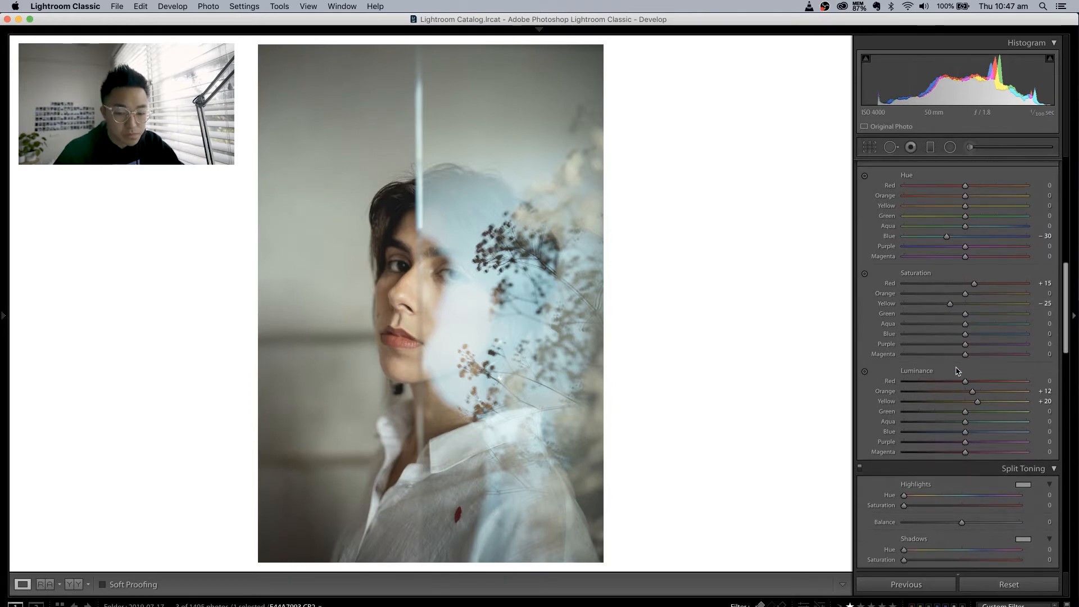
pyautogui.scroll(-4, 957, 371)
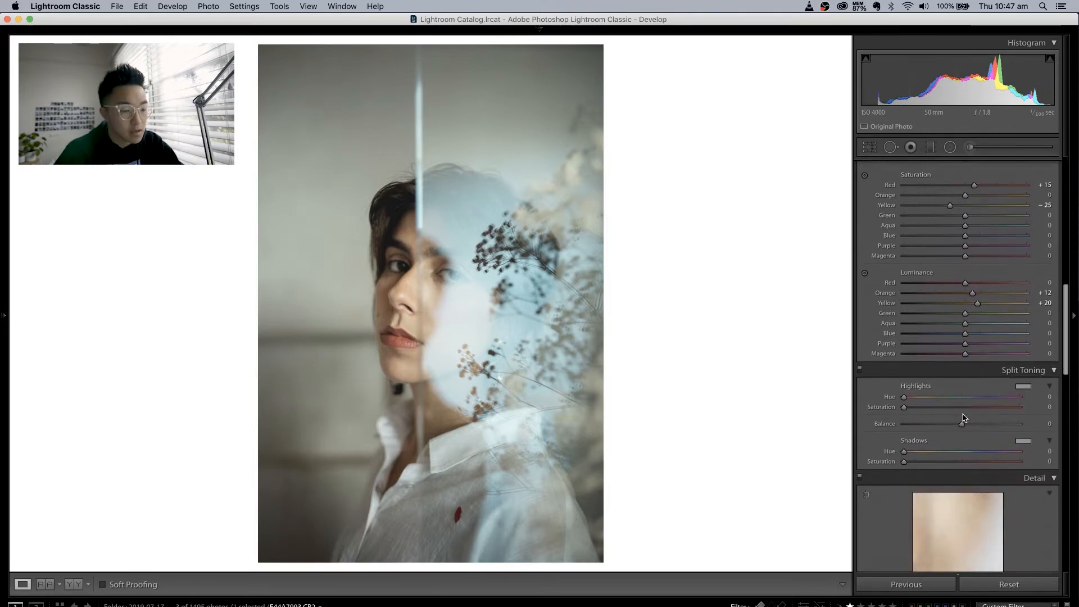
pyautogui.scroll(-12, 963, 417)
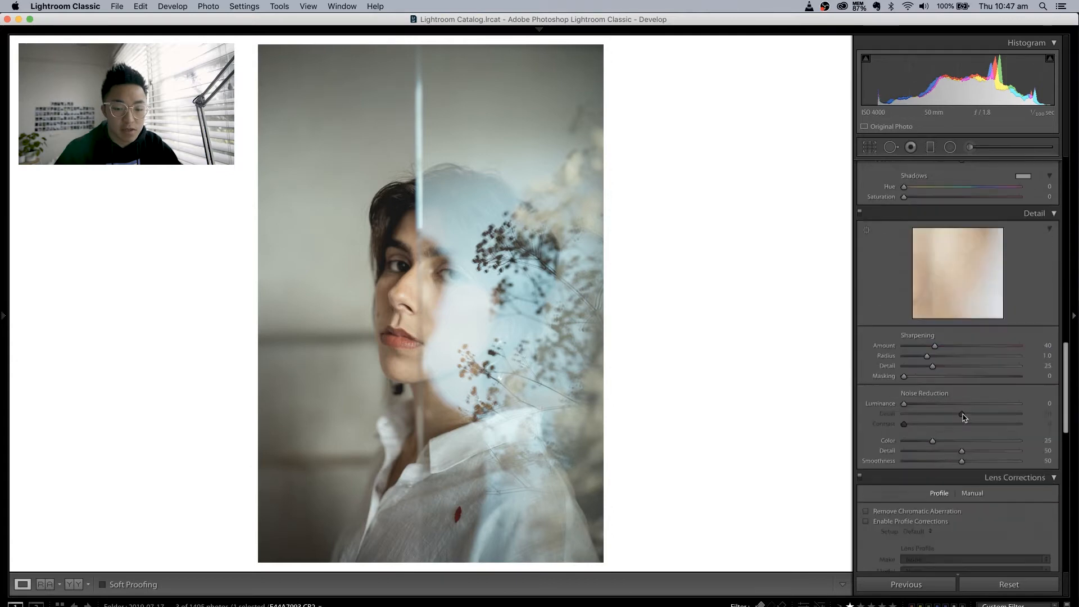
pyautogui.scroll(-20, 963, 417)
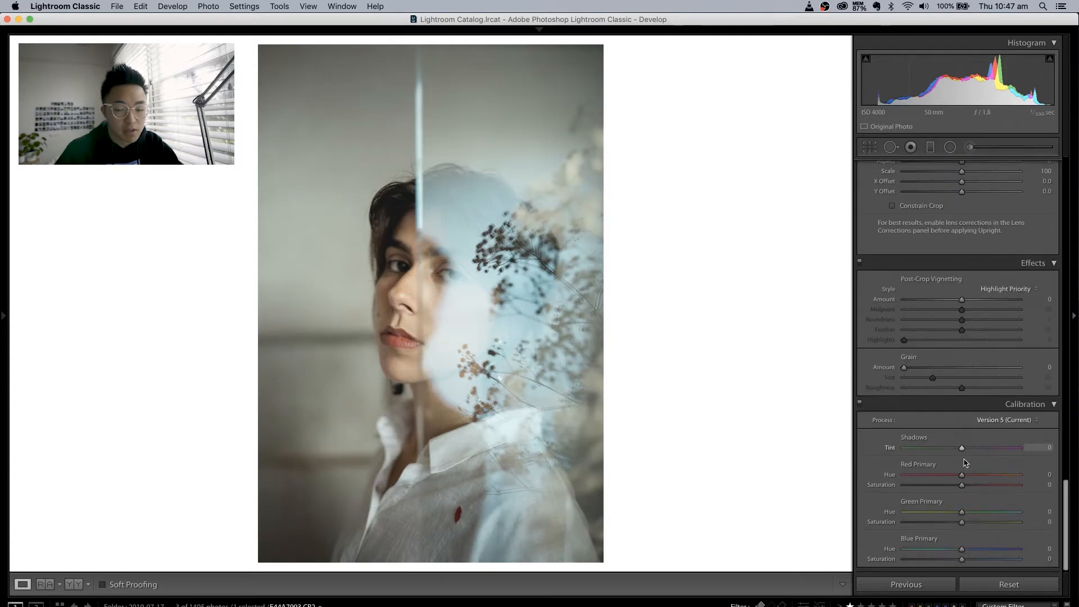
pyautogui.scroll(5, 963, 467)
pyautogui.scroll(-6, 962, 470)
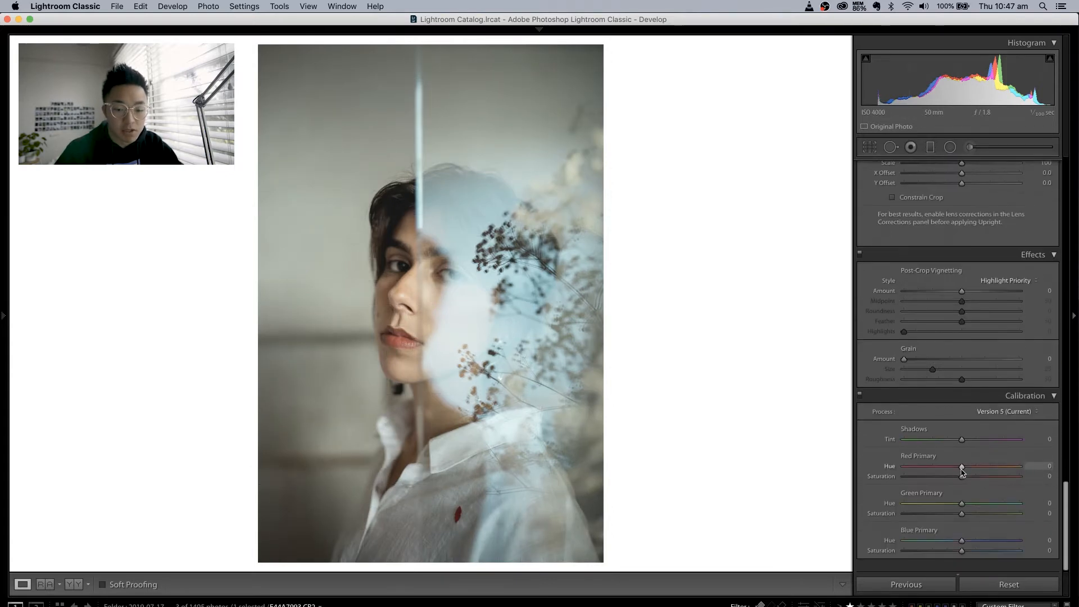
pyautogui.scroll(1, 962, 472)
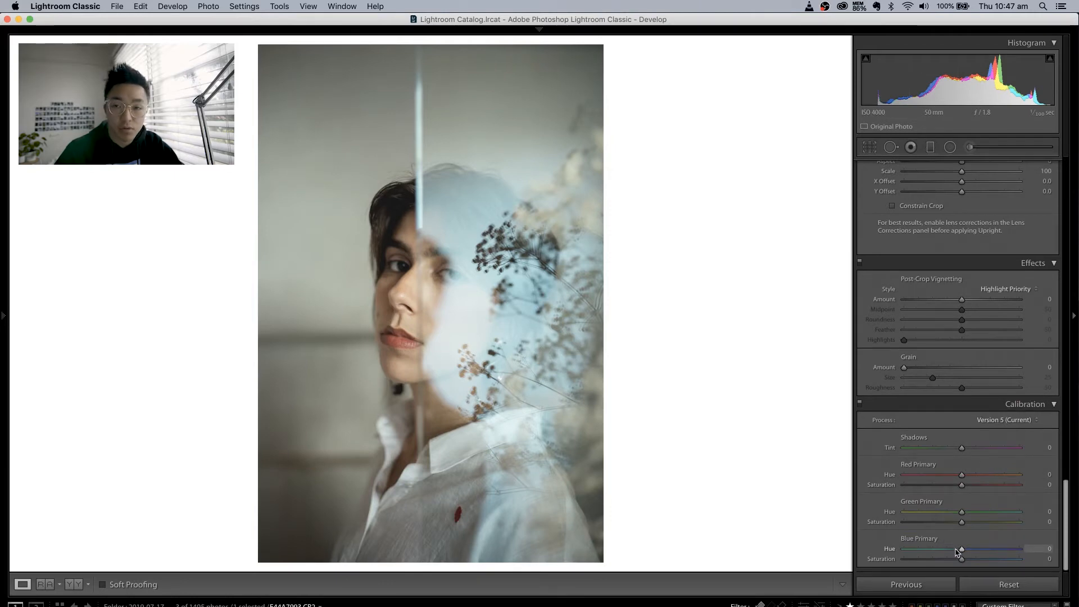
pyautogui.moveTo(961, 559)
pyautogui.mouseDown()
pyautogui.moveTo(938, 560)
pyautogui.moveTo(953, 559)
pyautogui.mouseUp()
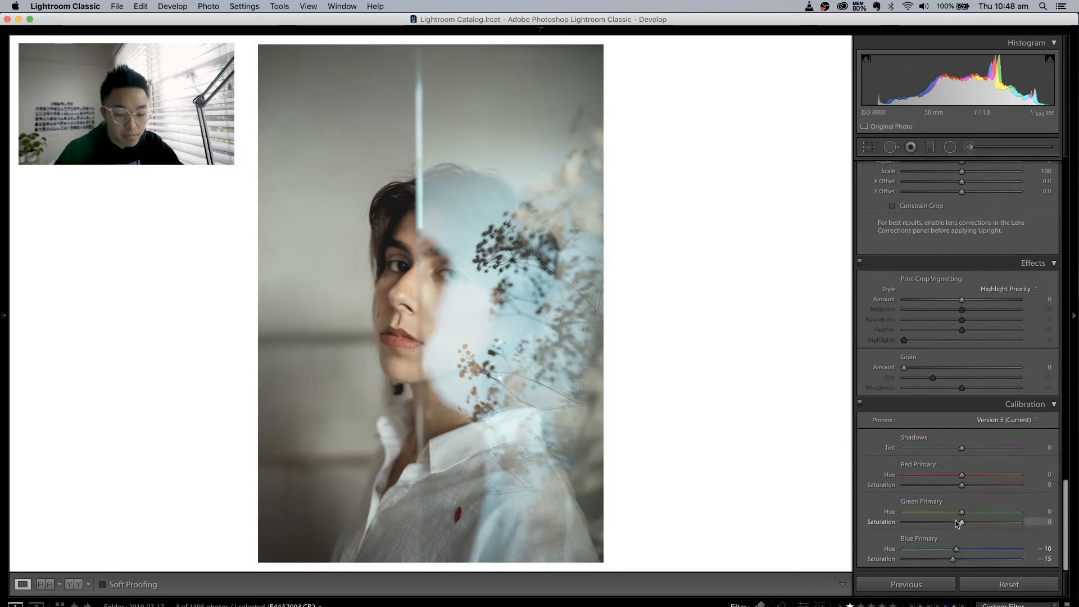
# Try Green Primary hue at −35 in the Calibration settings, reset it, and set Green Primary saturation to +9
pyautogui.moveTo(961, 512)
pyautogui.mouseDown()
pyautogui.moveTo(975, 511)
pyautogui.moveTo(947, 511)
pyautogui.moveTo(993, 510)
pyautogui.moveTo(943, 506)
pyautogui.mouseUp()
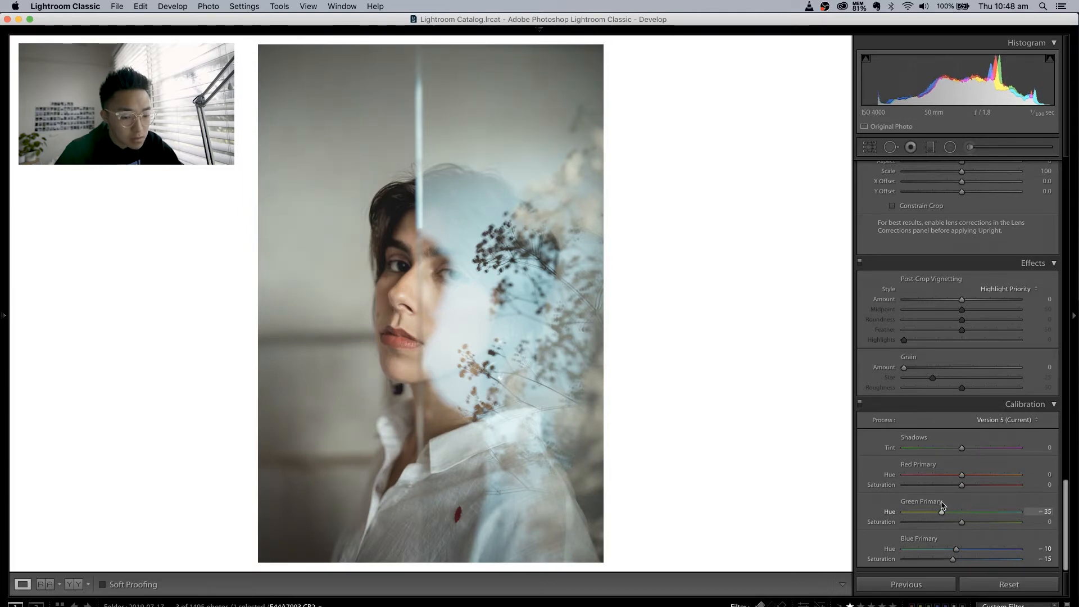
pyautogui.doubleClick(883, 515)
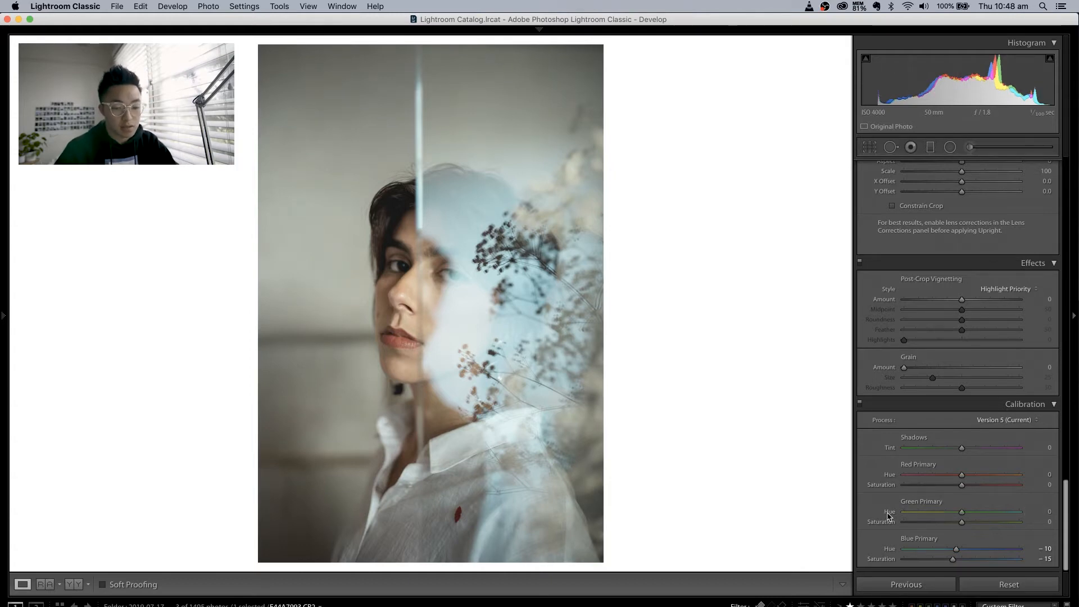
pyautogui.moveTo(962, 522)
pyautogui.mouseDown()
pyautogui.moveTo(976, 527)
pyautogui.moveTo(951, 523)
pyautogui.moveTo(968, 523)
pyautogui.mouseUp()
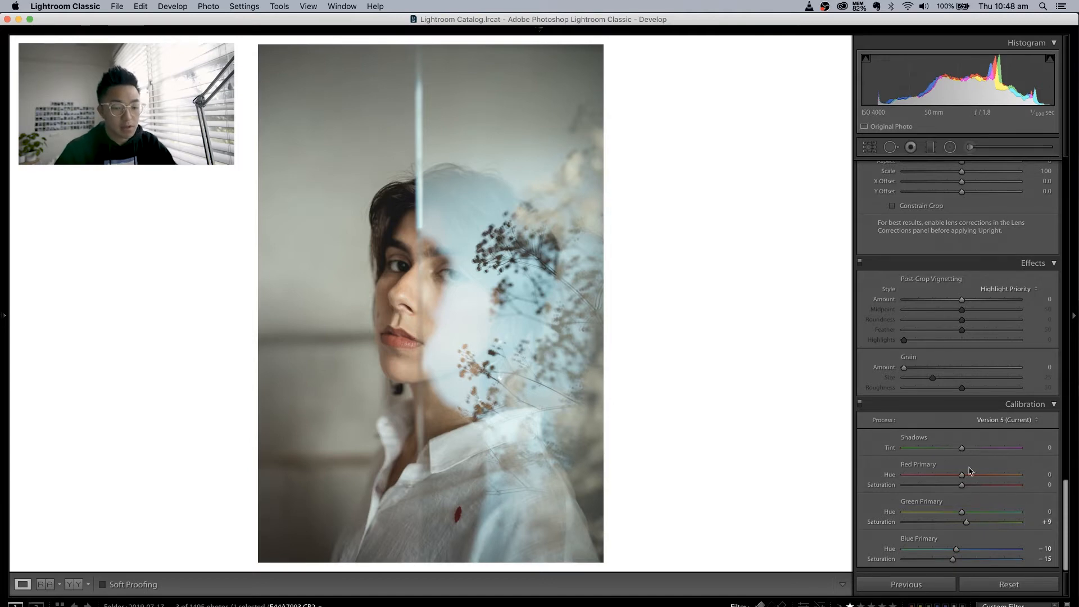
# Add grain to the portrait with amount 20 and size 50, checking the effect close up on the face
pyautogui.scroll(1, 971, 471)
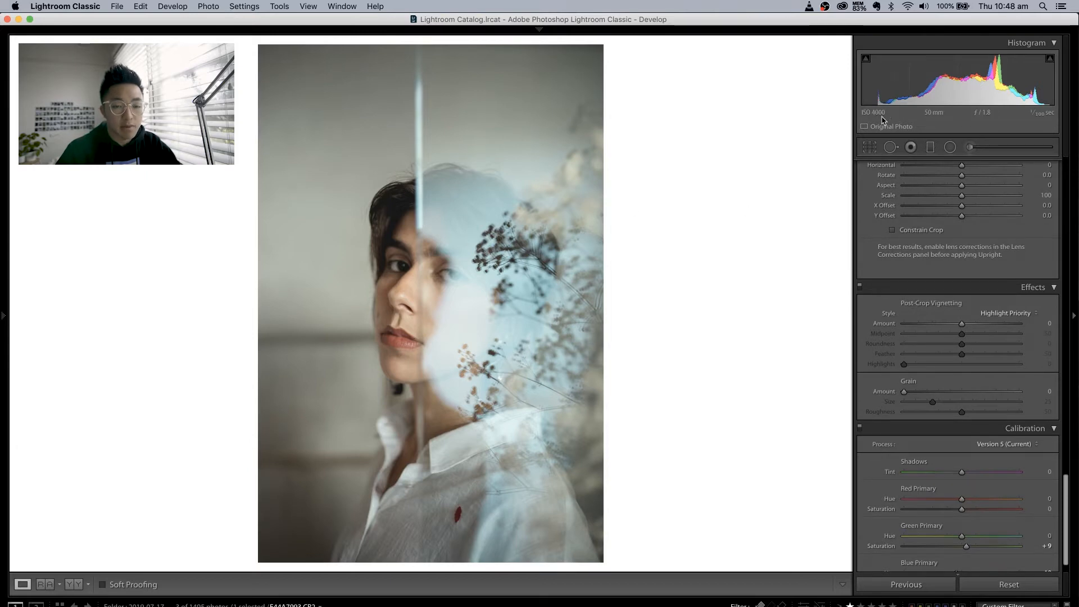
pyautogui.click(470, 313)
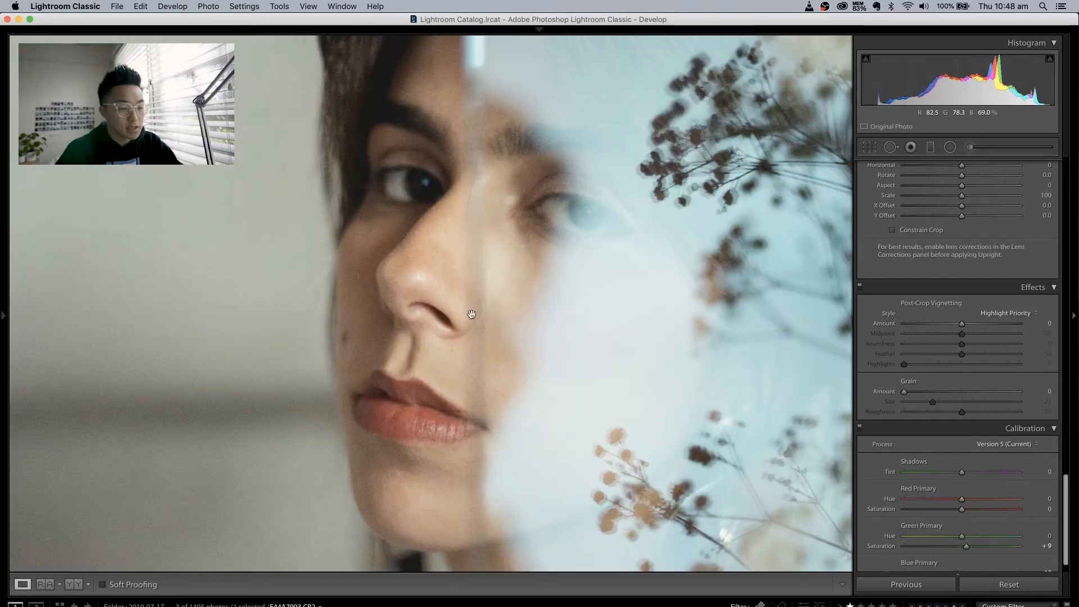
pyautogui.moveTo(470, 313); pyautogui.dragTo(518, 294)
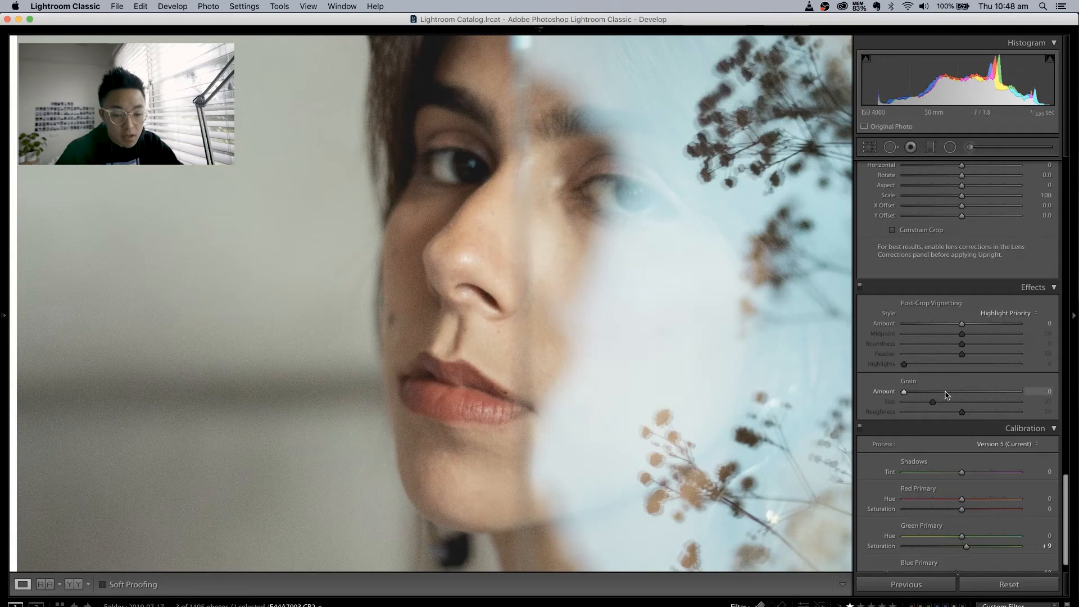
pyautogui.click(925, 393)
pyautogui.moveTo(926, 394); pyautogui.dragTo(954, 406)
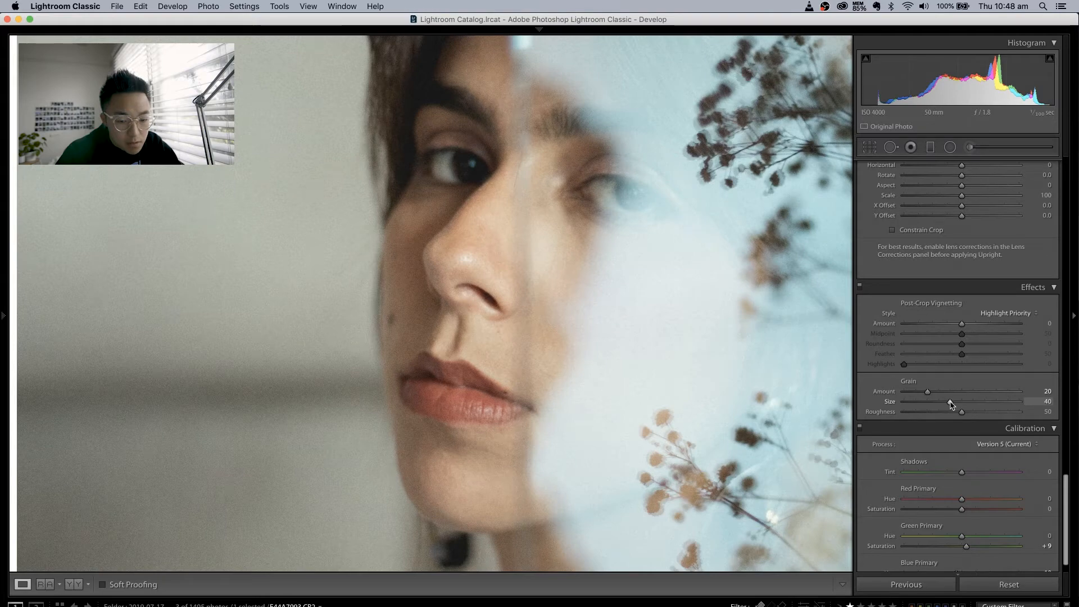
pyautogui.moveTo(950, 405); pyautogui.dragTo(963, 403)
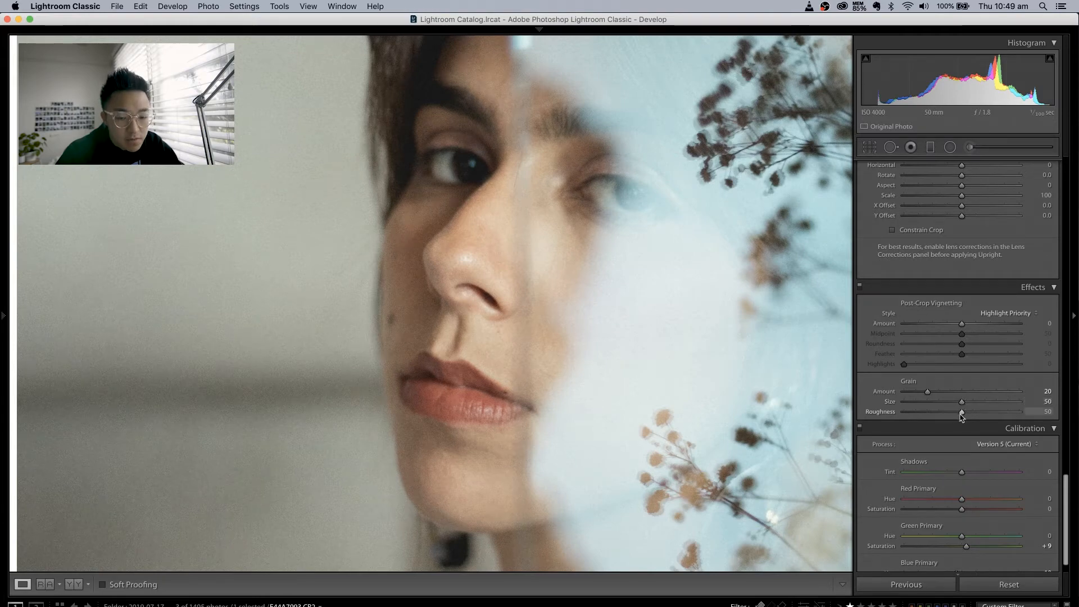
pyautogui.click(580, 398)
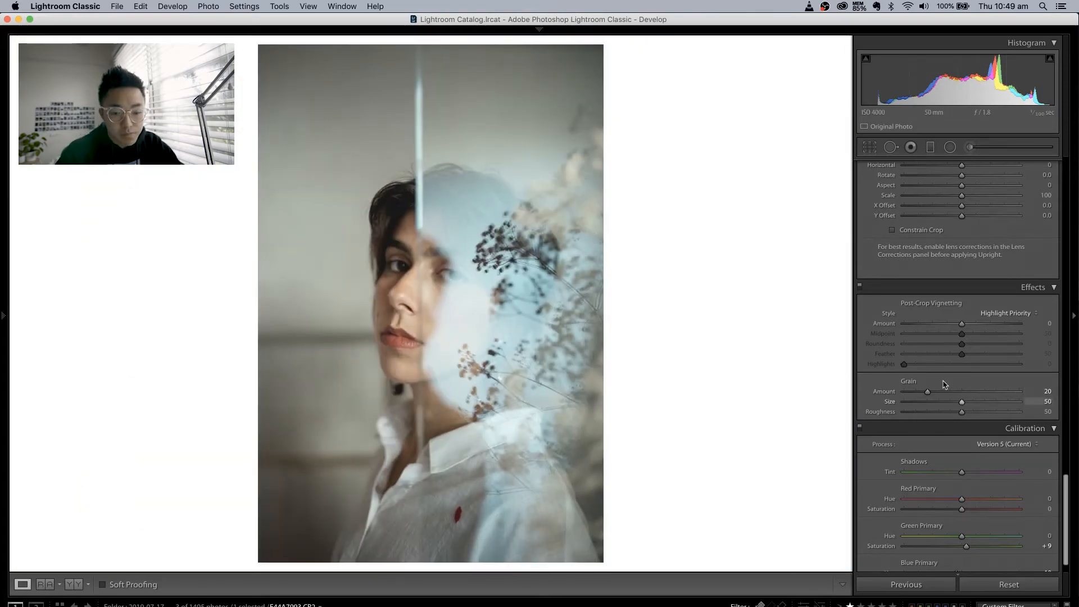
# Enable lens profile corrections and set the profile's vignetting amount to 20
pyautogui.scroll(5, 952, 358)
pyautogui.scroll(5, 952, 358)
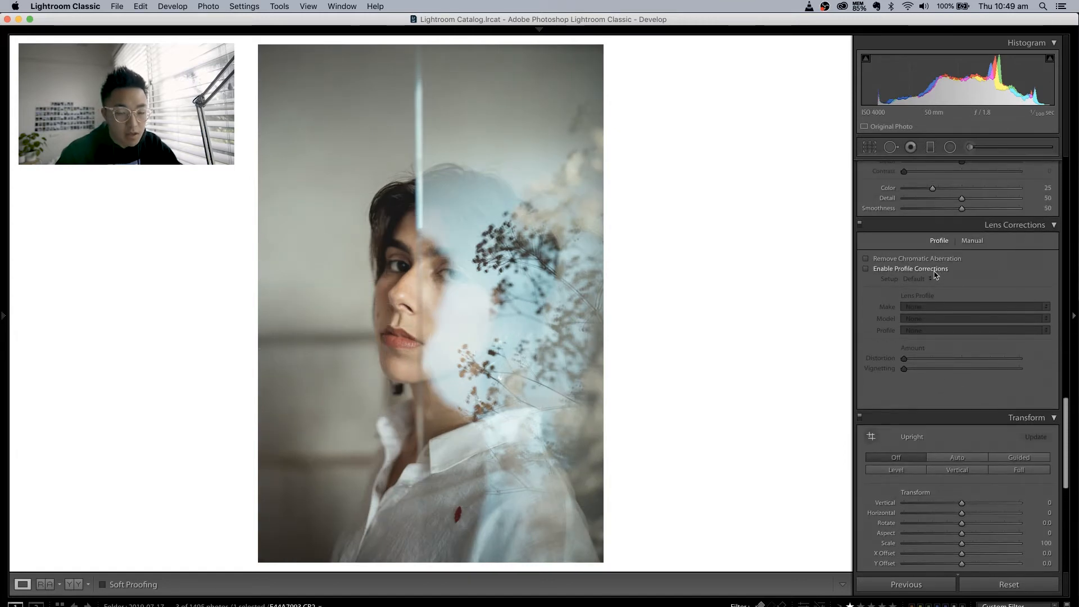
pyautogui.click(935, 274)
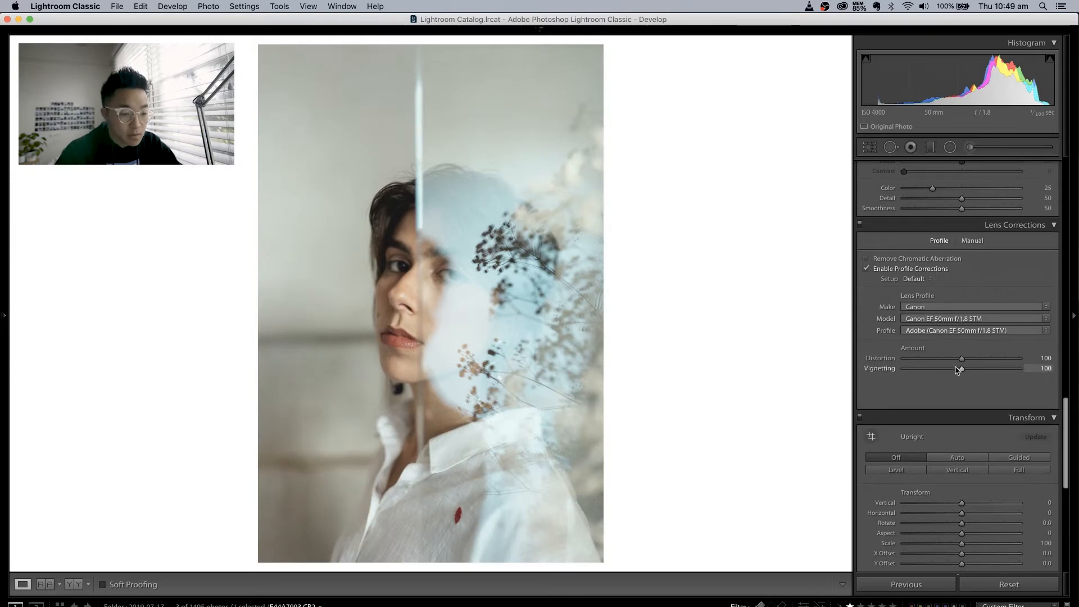
pyautogui.scroll(1, 957, 369)
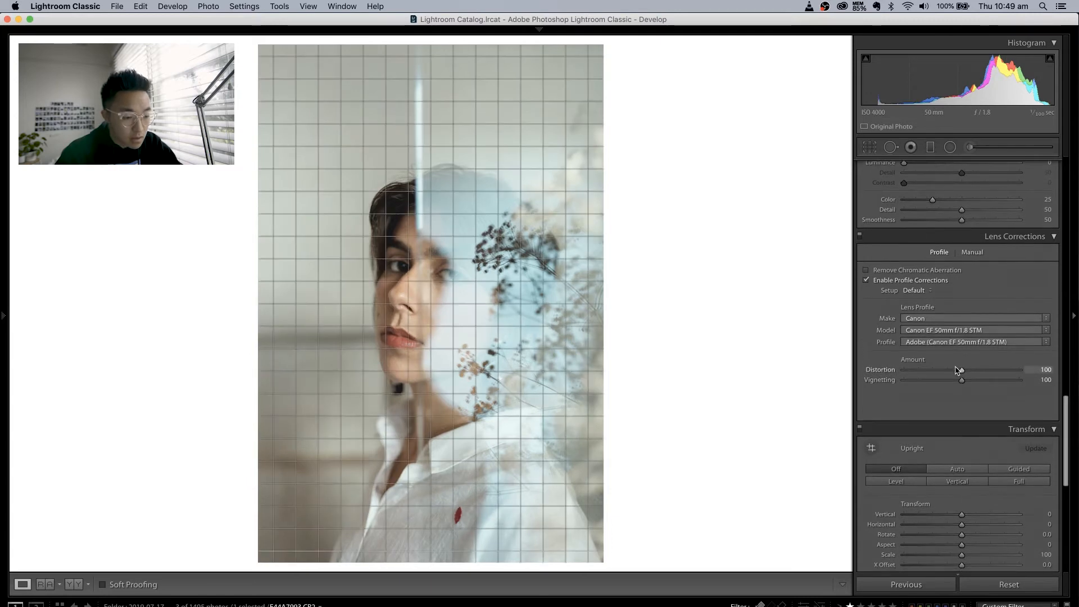
pyautogui.scroll(-1, 958, 371)
pyautogui.moveTo(957, 368); pyautogui.dragTo(916, 368)
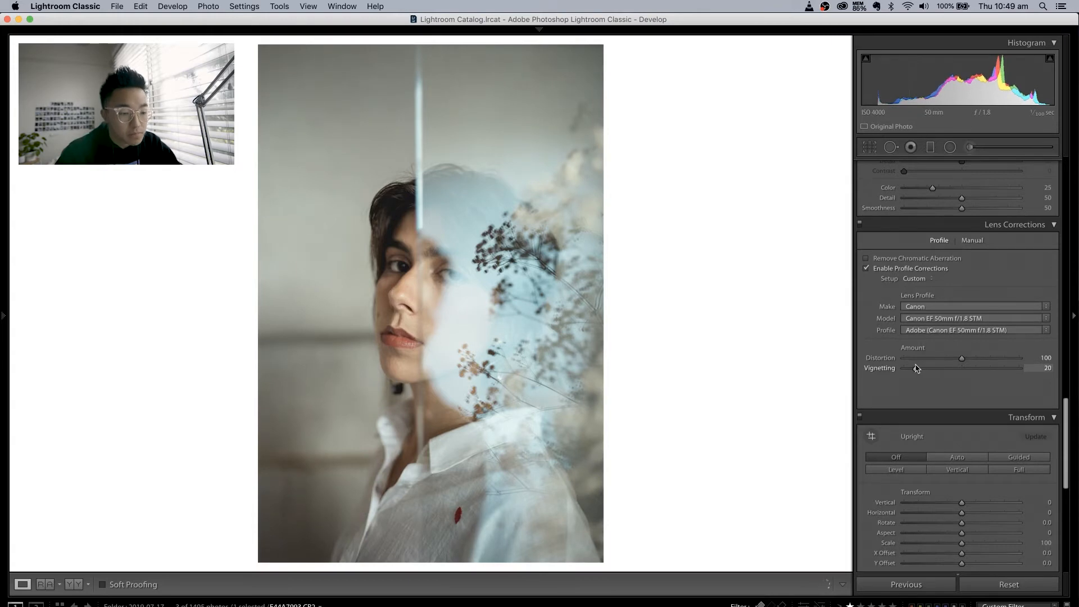
# Add a subtle post-crop vignette with an amount of −5
pyautogui.scroll(-10, 948, 405)
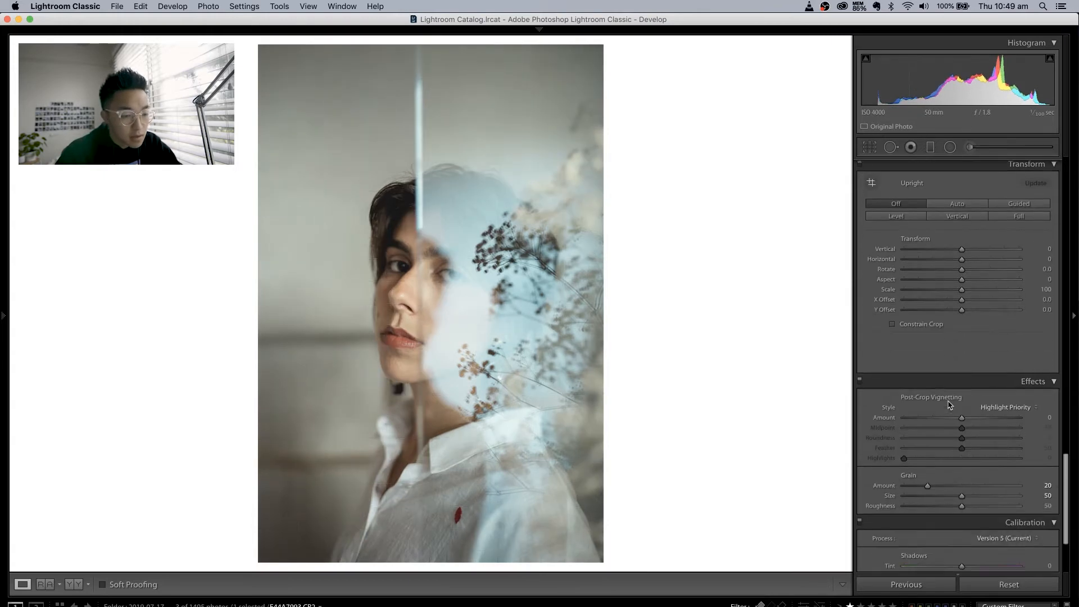
pyautogui.scroll(-1, 949, 406)
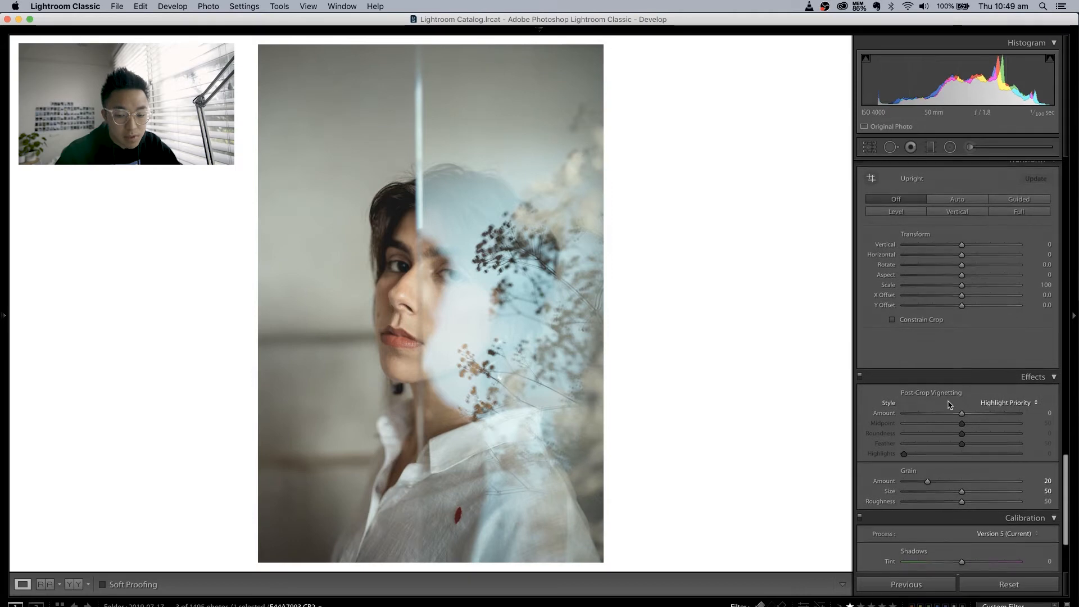
pyautogui.moveTo(962, 416); pyautogui.dragTo(959, 417)
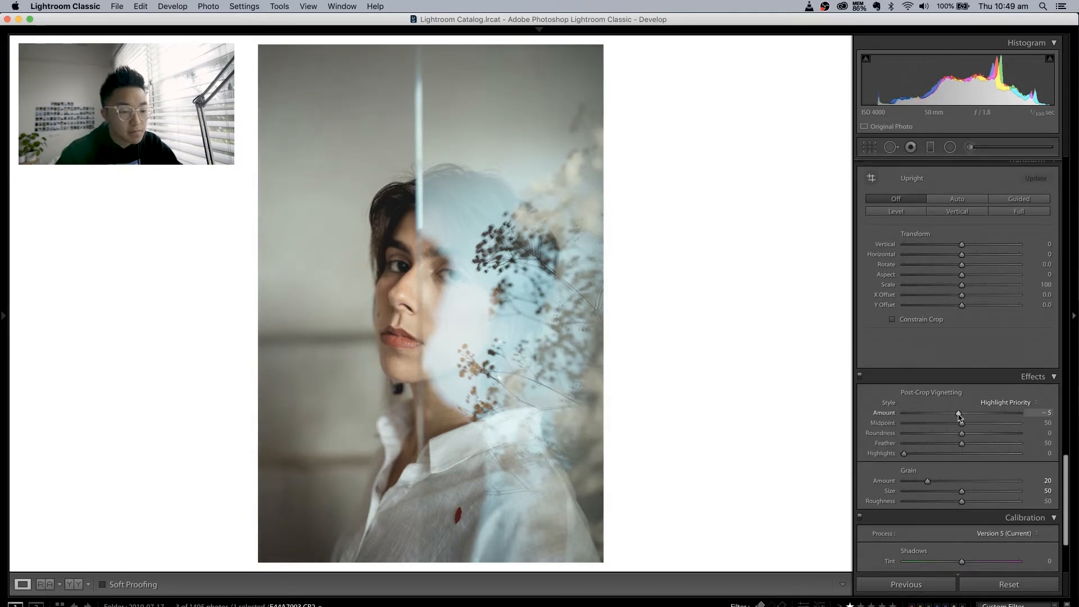
# Set the sharpening amount to 60 in the Detail settings
pyautogui.scroll(10, 960, 405)
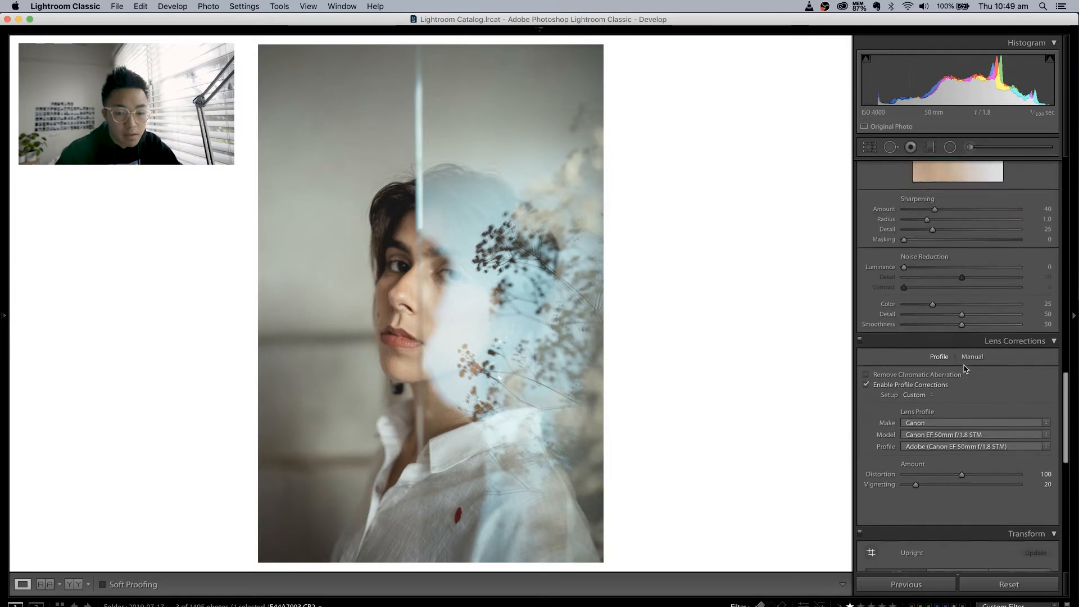
pyautogui.scroll(4, 965, 368)
pyautogui.moveTo(935, 337); pyautogui.dragTo(949, 339)
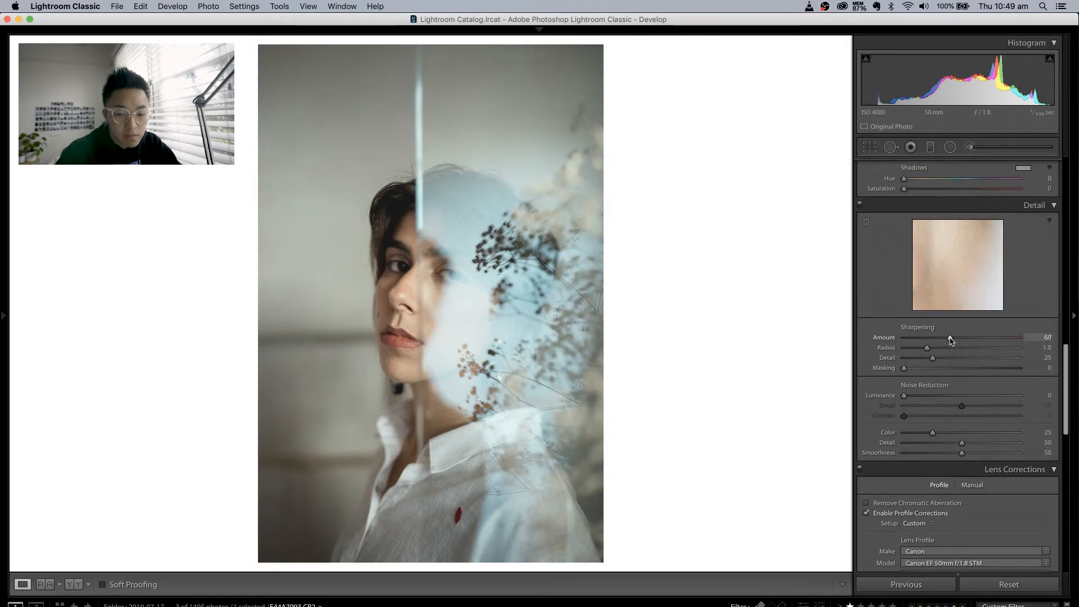
# In Split Toning, set the highlights hue to 210 and the highlights saturation to 20
pyautogui.scroll(5, 950, 340)
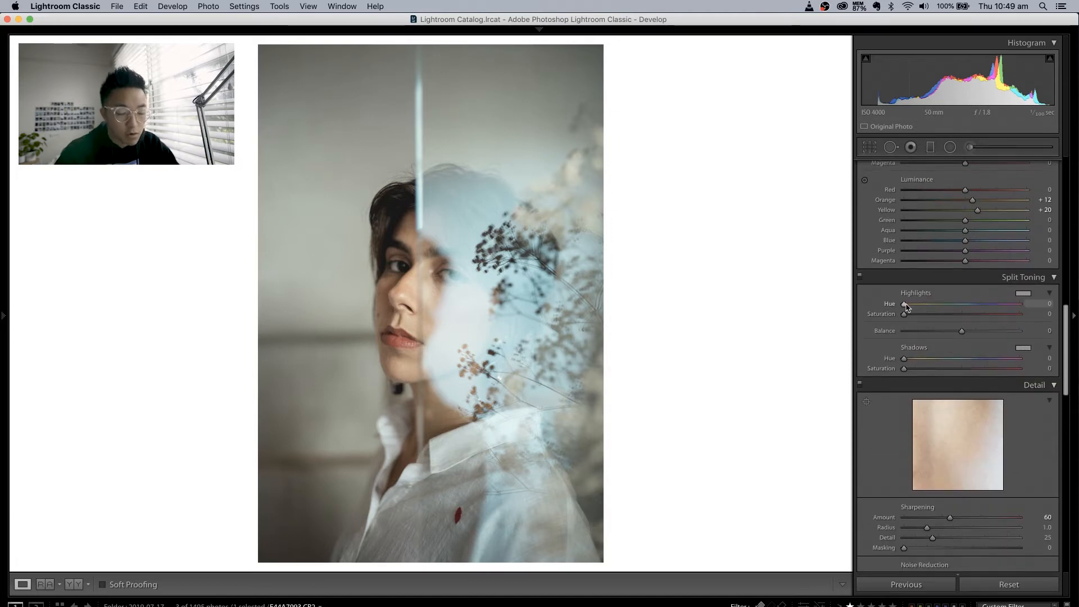
pyautogui.moveTo(906, 306); pyautogui.dragTo(974, 308)
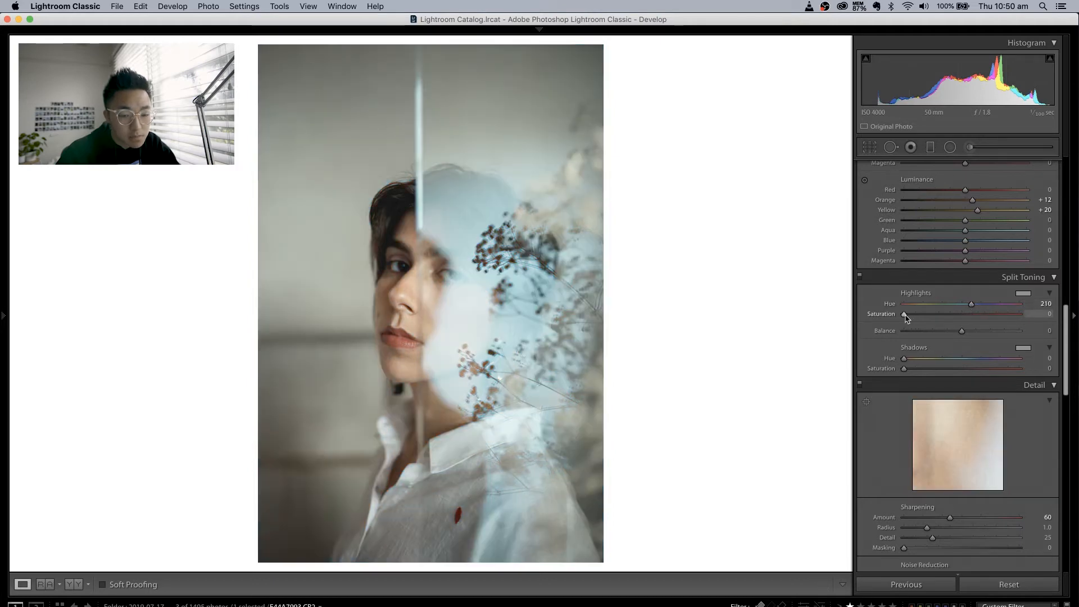
pyautogui.moveTo(905, 316); pyautogui.dragTo(928, 317)
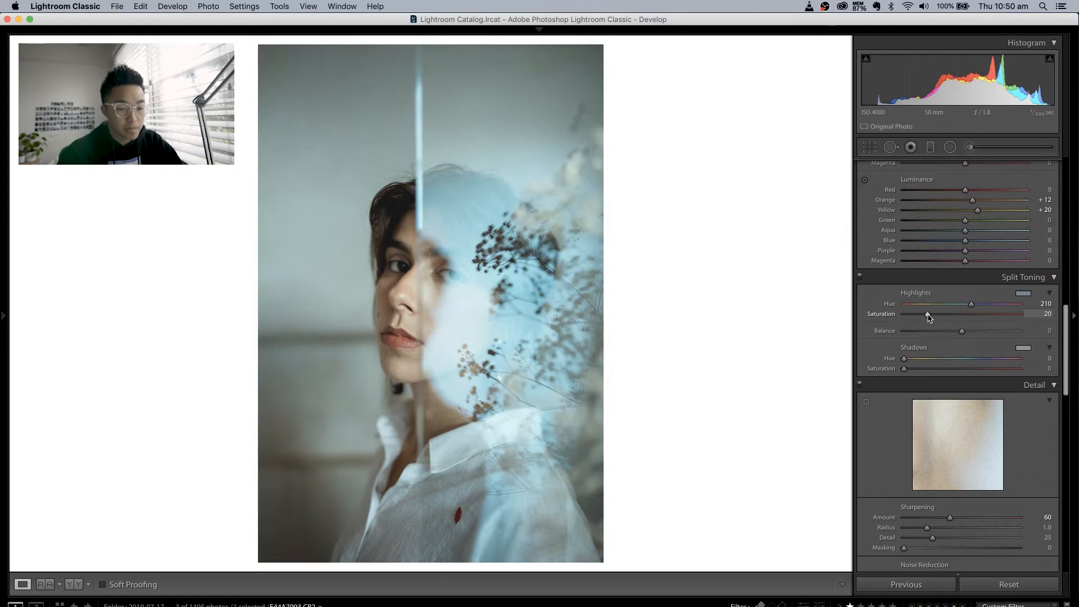
# In the HSL adjustments, set Orange saturation to +7
pyautogui.scroll(5, 936, 304)
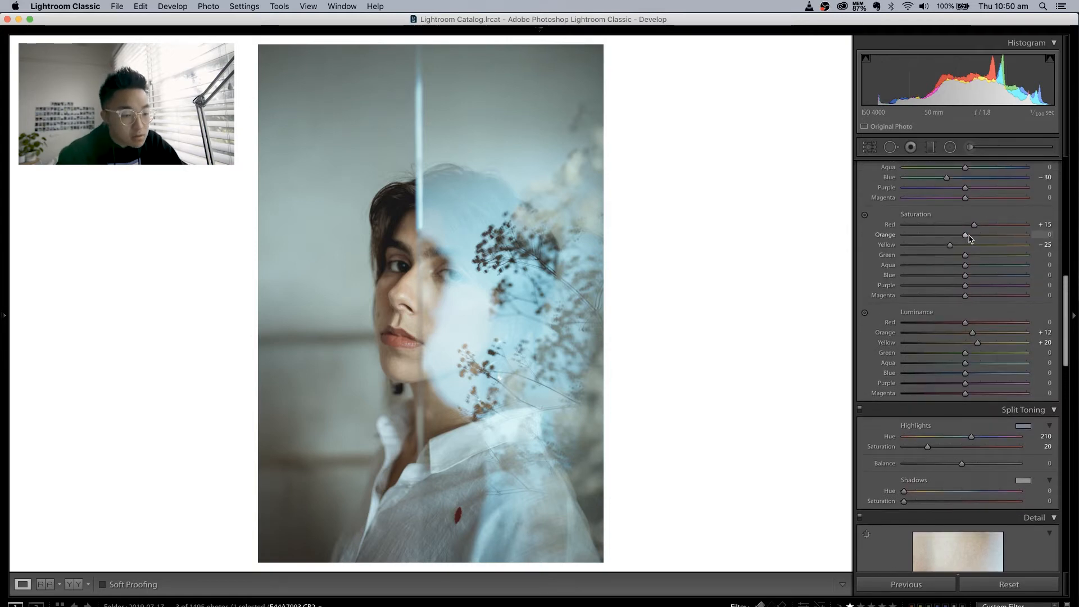
pyautogui.moveTo(969, 237); pyautogui.dragTo(975, 237)
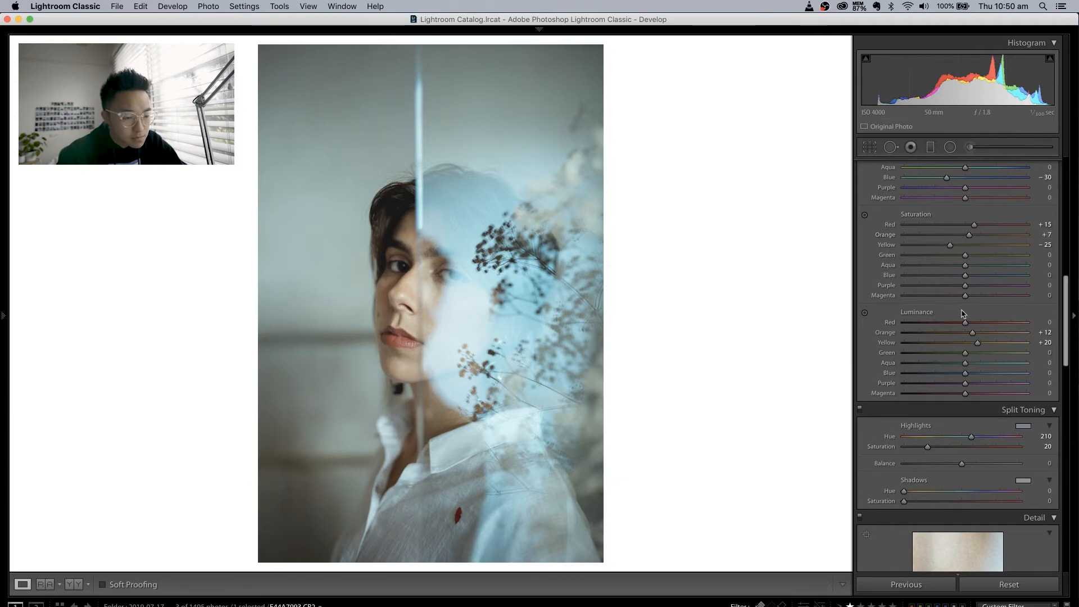
pyautogui.scroll(-5, 963, 314)
pyautogui.scroll(-1, 963, 313)
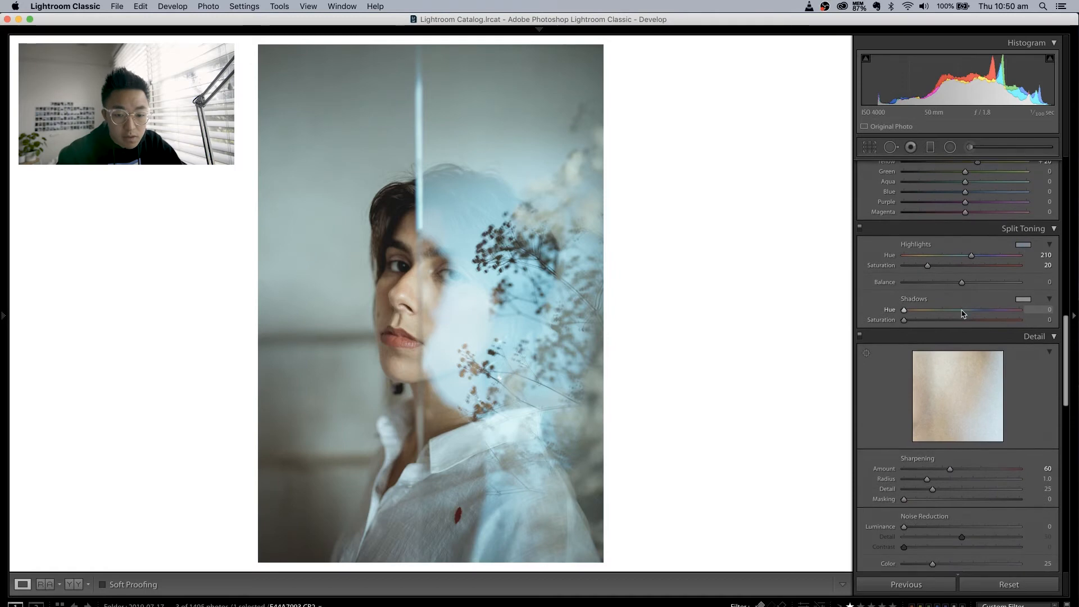
pyautogui.scroll(-1, 954, 317)
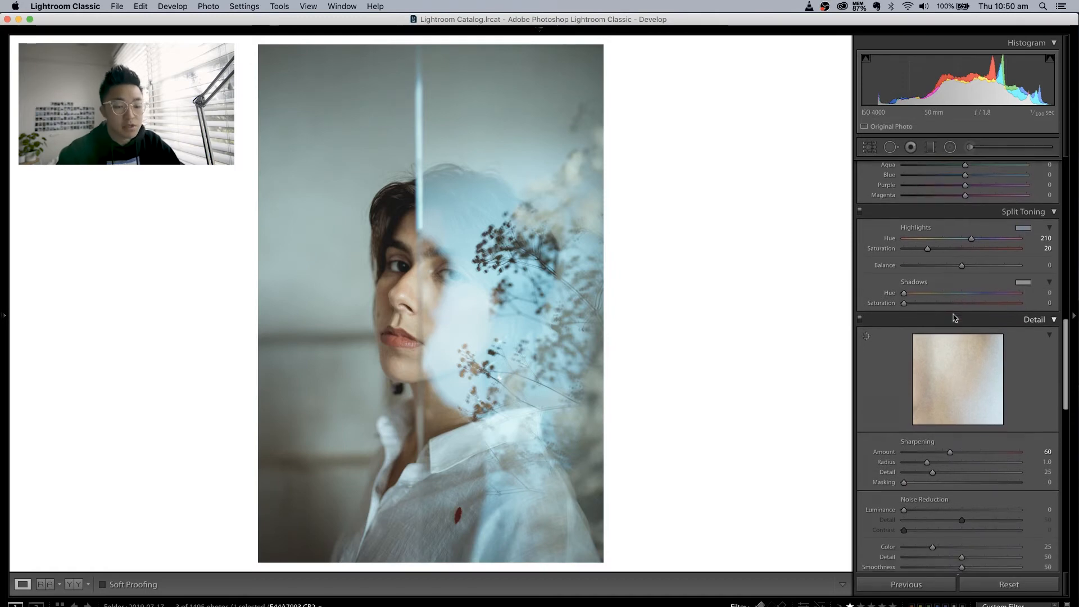
pyautogui.scroll(18, 954, 317)
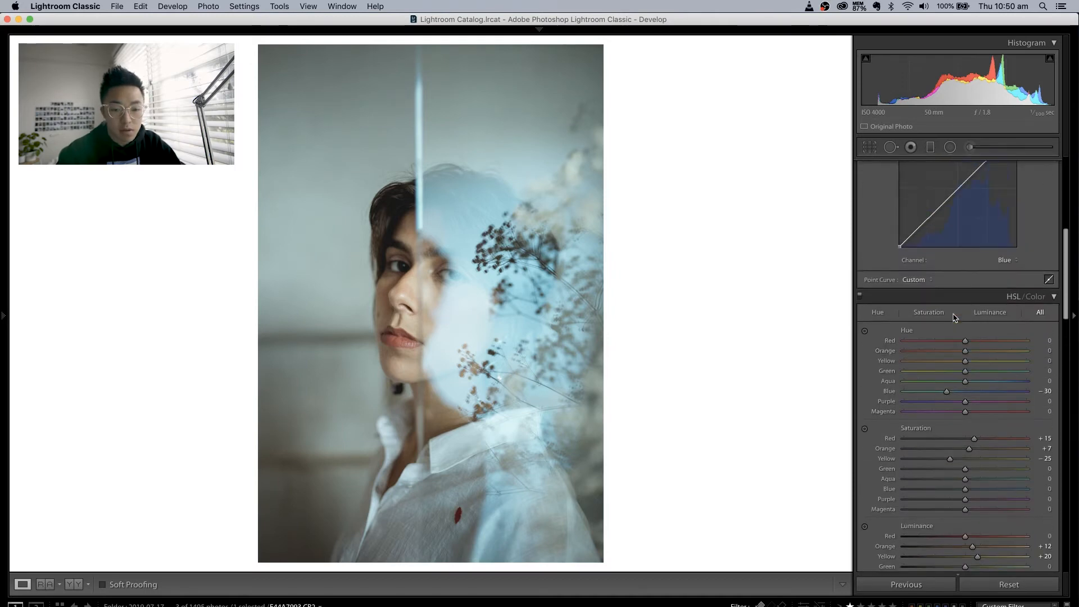
pyautogui.scroll(2, 954, 317)
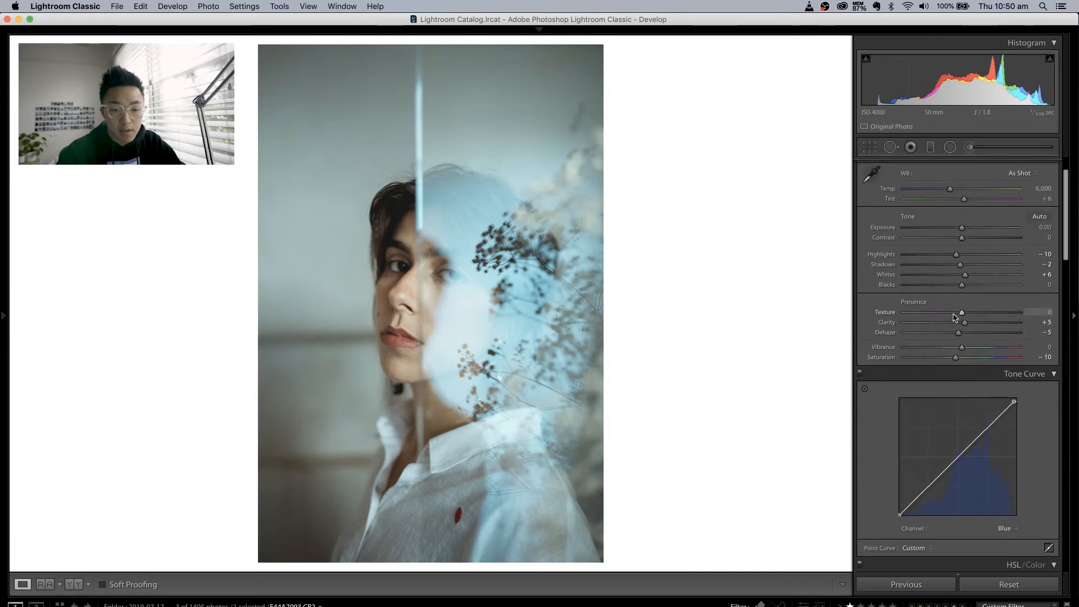
pyautogui.scroll(-20, 953, 317)
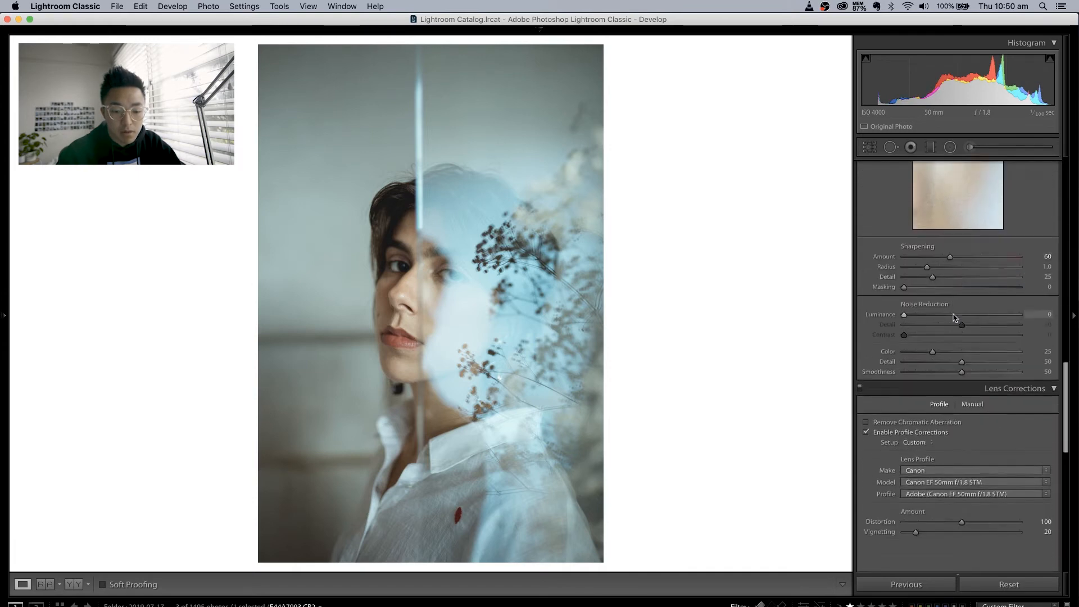
# Straighten the portrait by rotating the crop to an angle of 0.36 and apply it
pyautogui.scroll(-14, 954, 318)
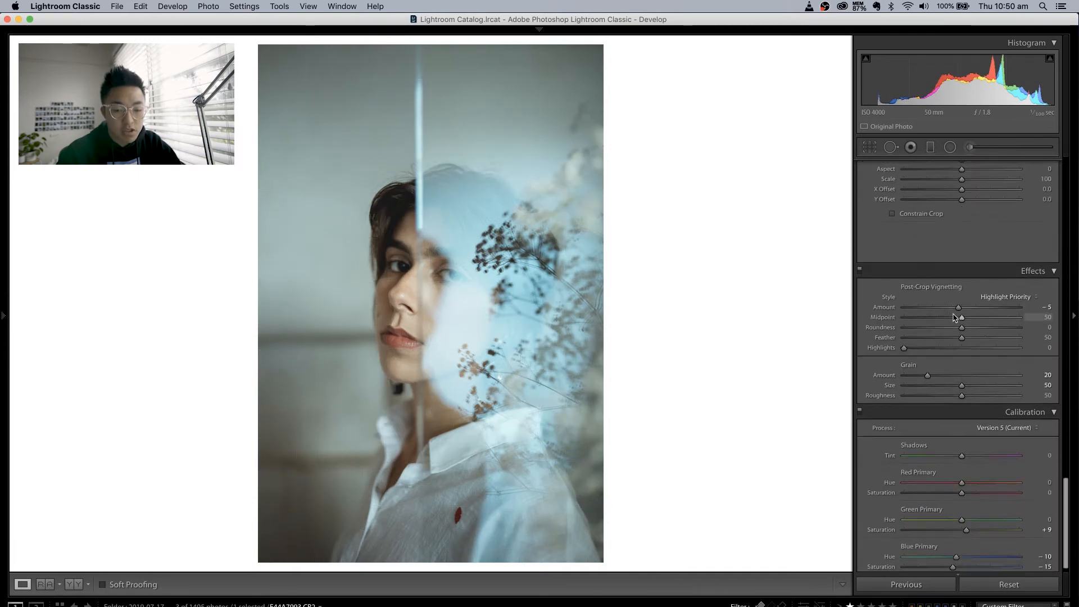
pyautogui.scroll(3, 953, 318)
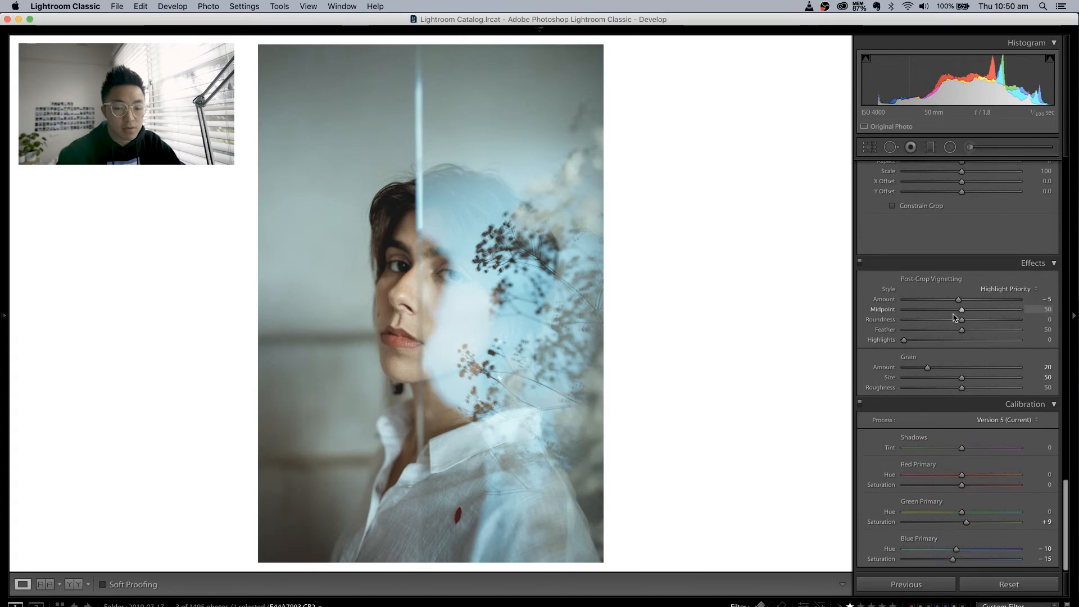
pyautogui.click(870, 147)
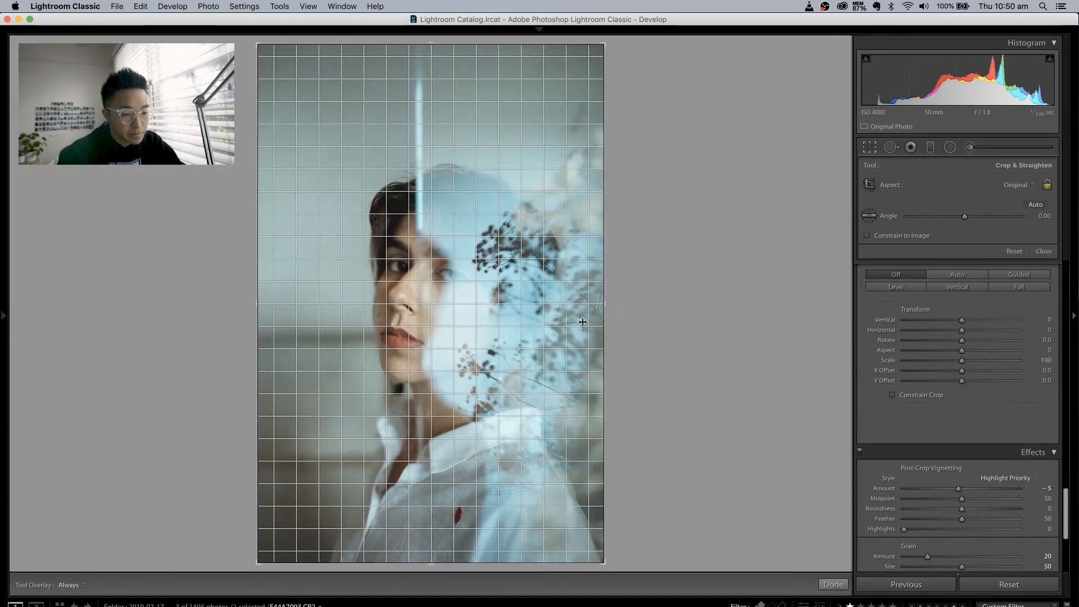
pyautogui.moveTo(630, 317); pyautogui.dragTo(626, 302)
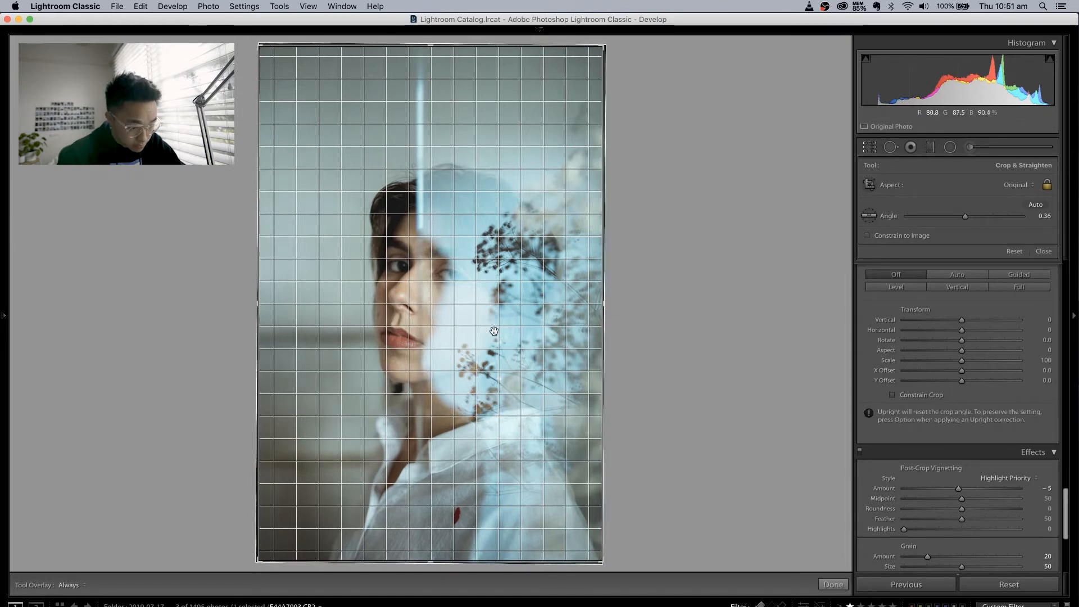
pyautogui.press('Return')
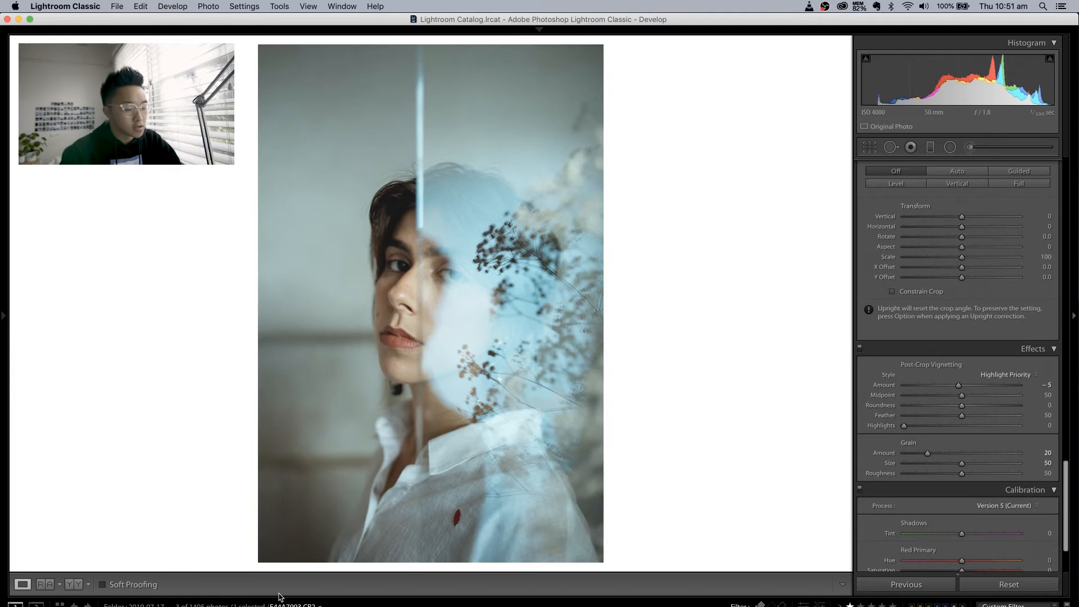
# Select the three portraits and synchronize the develop settings across them, leaving out local adjustments and crop
pyautogui.click(51, 606)
pyautogui.keyDown('shift'); pyautogui.click(168, 606); pyautogui.keyUp('shift')
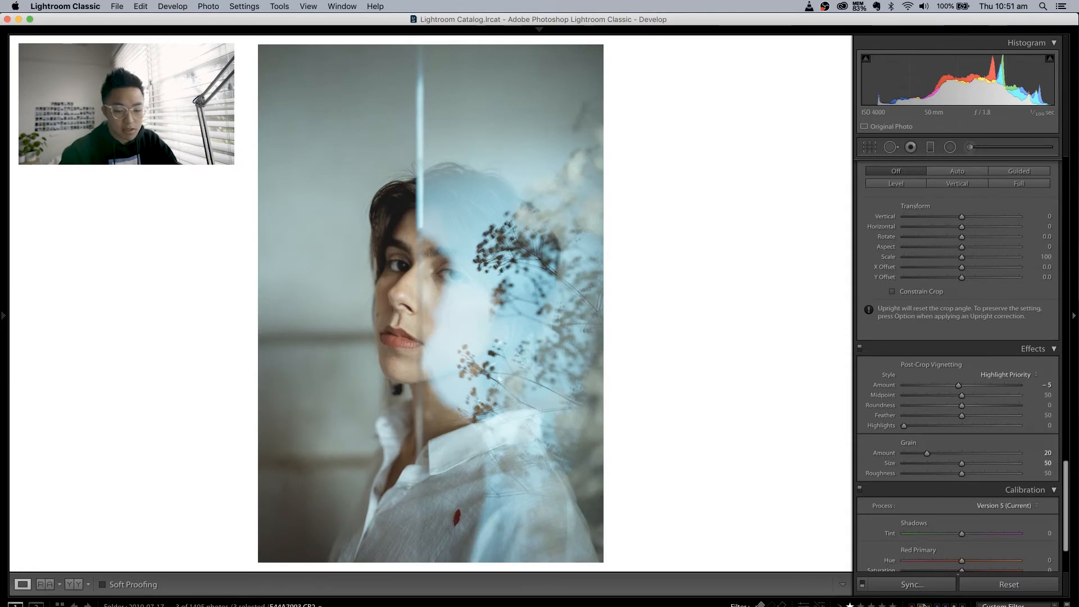
pyautogui.click(912, 585)
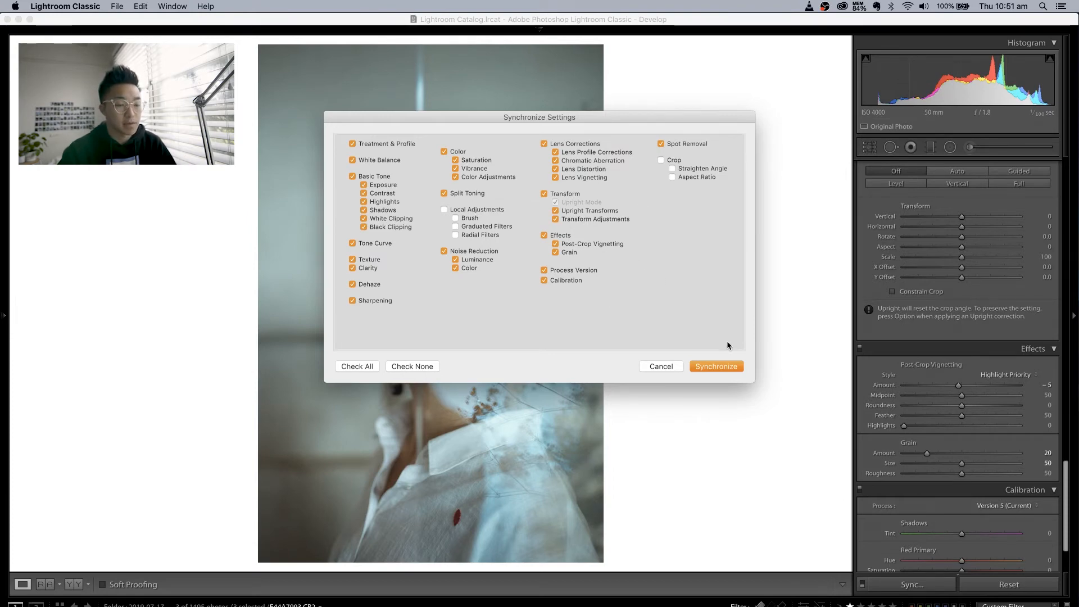
pyautogui.click(720, 366)
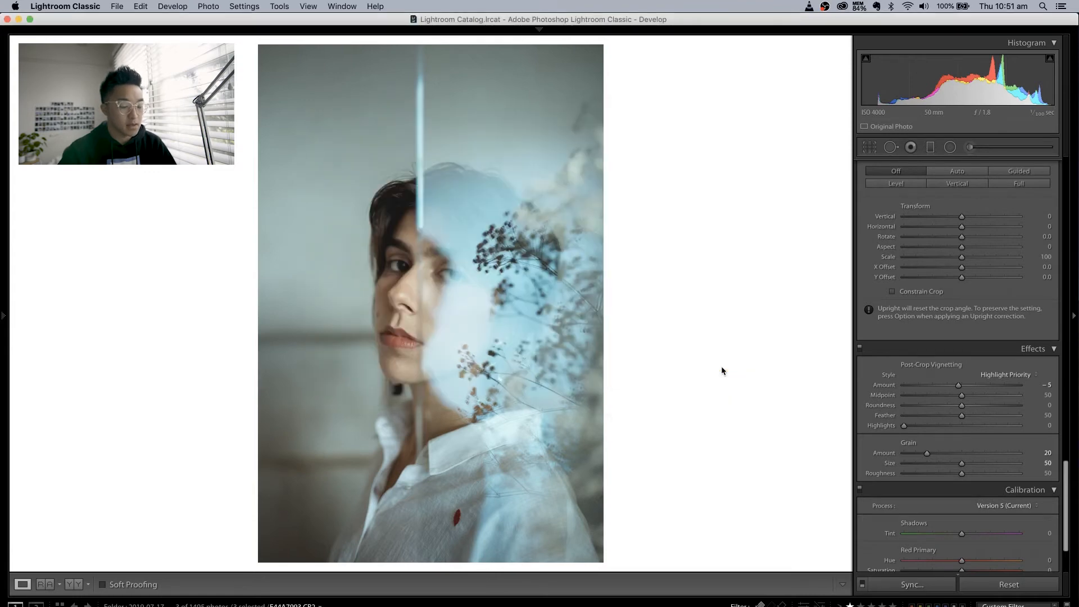
# Open the portrait veiled by white blossoms, set its exposure to −0.35 and check the face up close
pyautogui.click(229, 605)
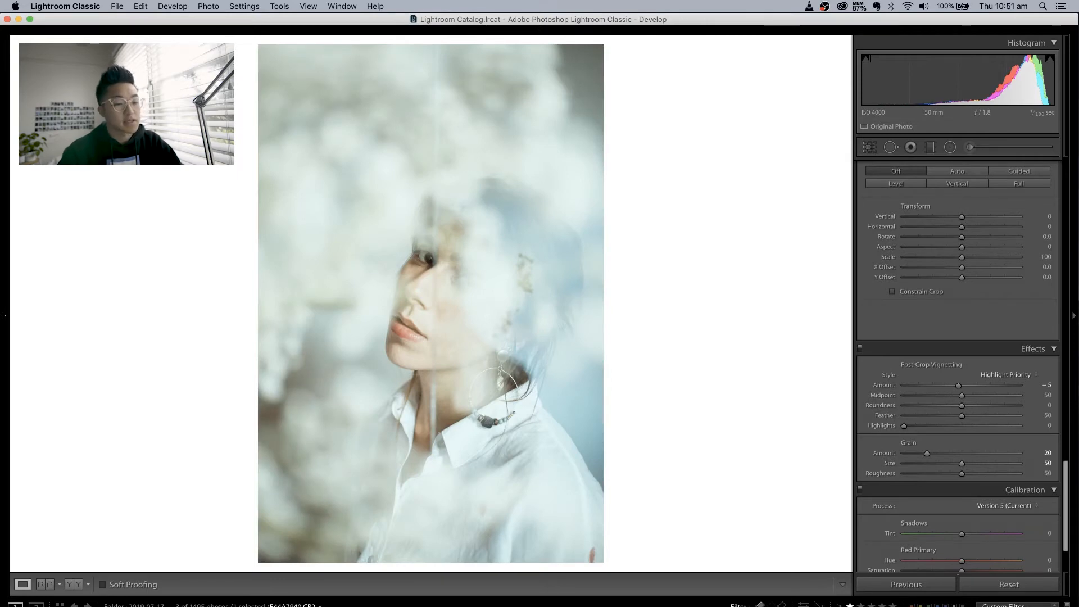
pyautogui.scroll(10, 1003, 354)
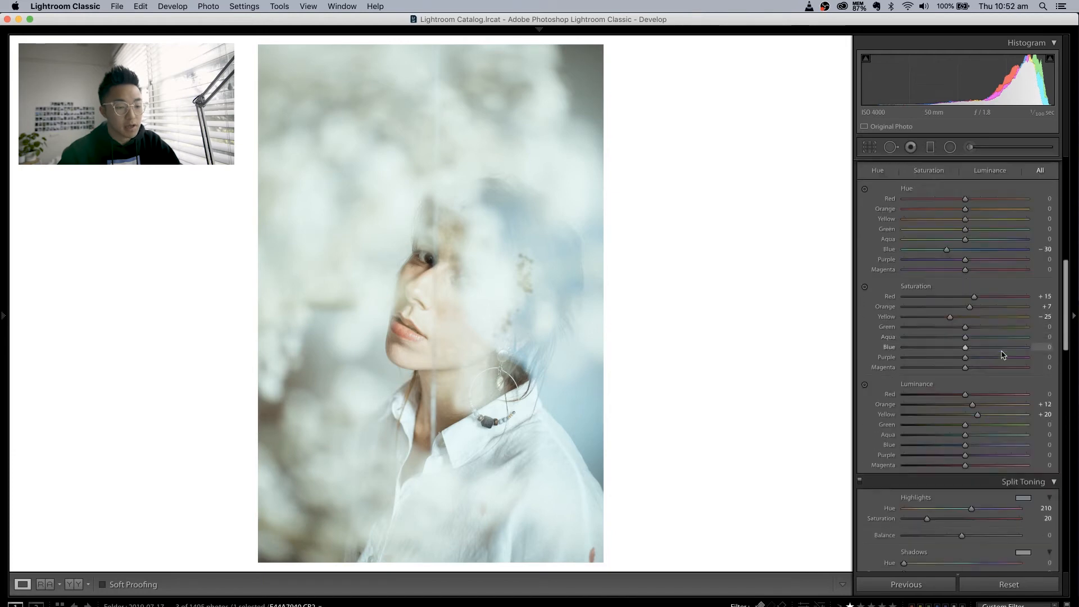
pyautogui.scroll(10, 1003, 354)
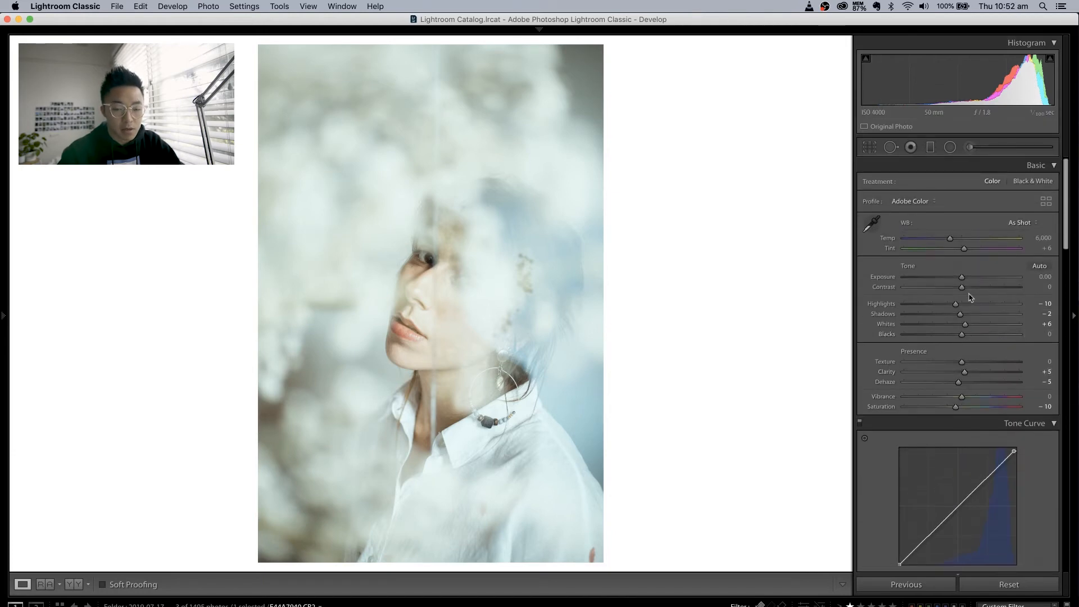
pyautogui.moveTo(963, 281); pyautogui.dragTo(958, 279)
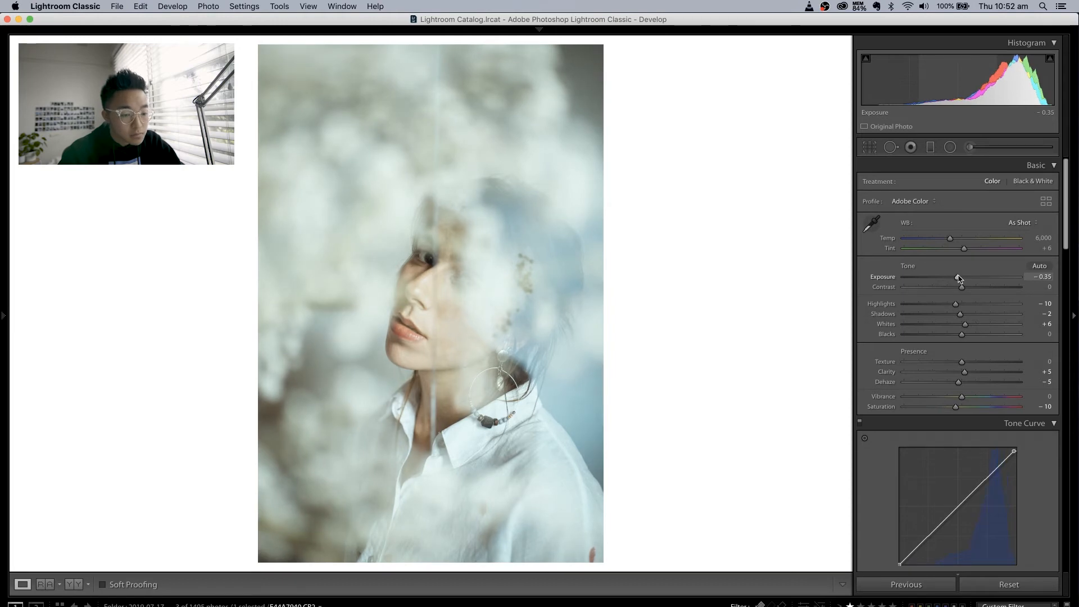
pyautogui.click(498, 298)
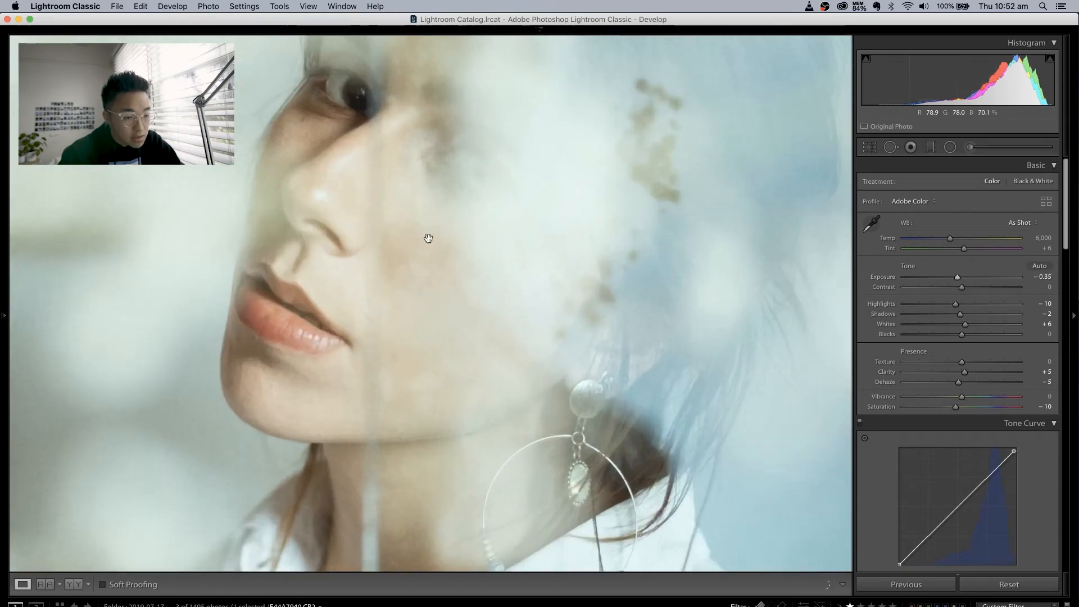
pyautogui.click(433, 366)
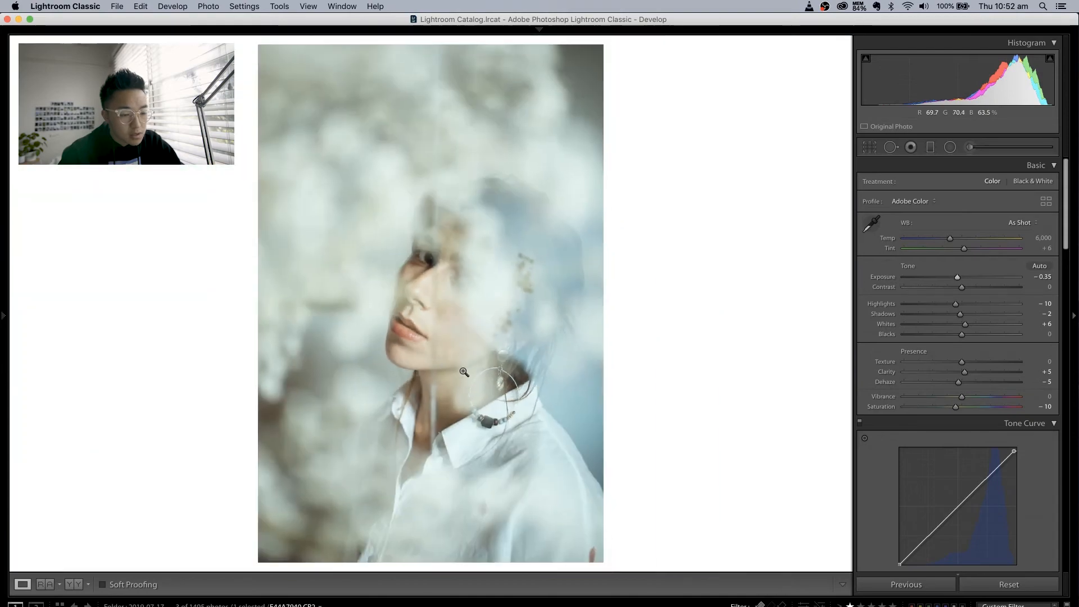
# Reset the Yellow and Orange luminance to 0 and compare the blossom portrait with its unedited version
pyautogui.scroll(-10, 963, 412)
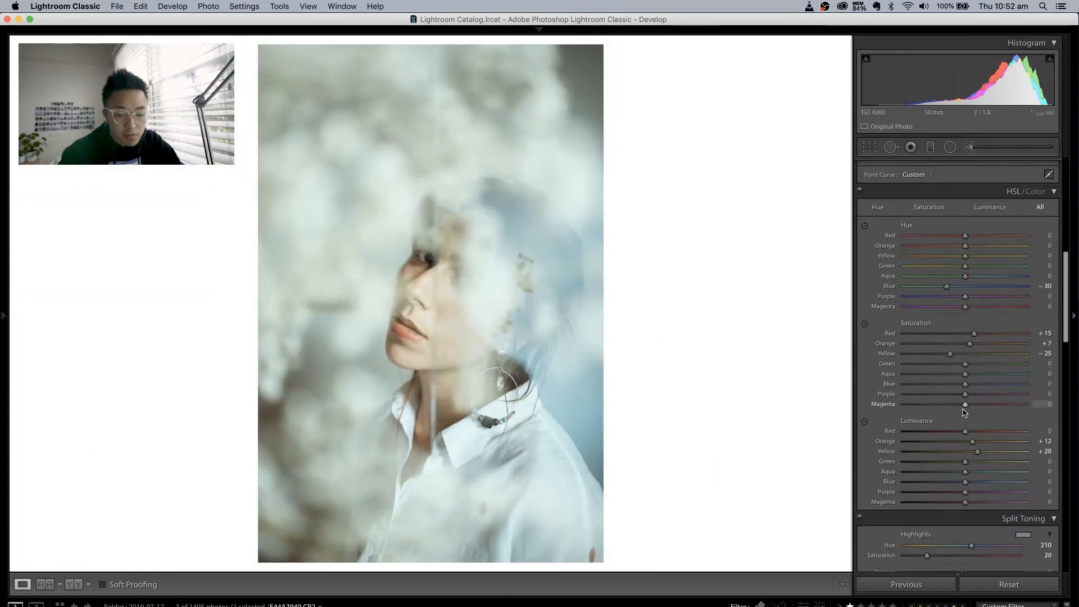
pyautogui.doubleClick(888, 451)
pyautogui.doubleClick(886, 441)
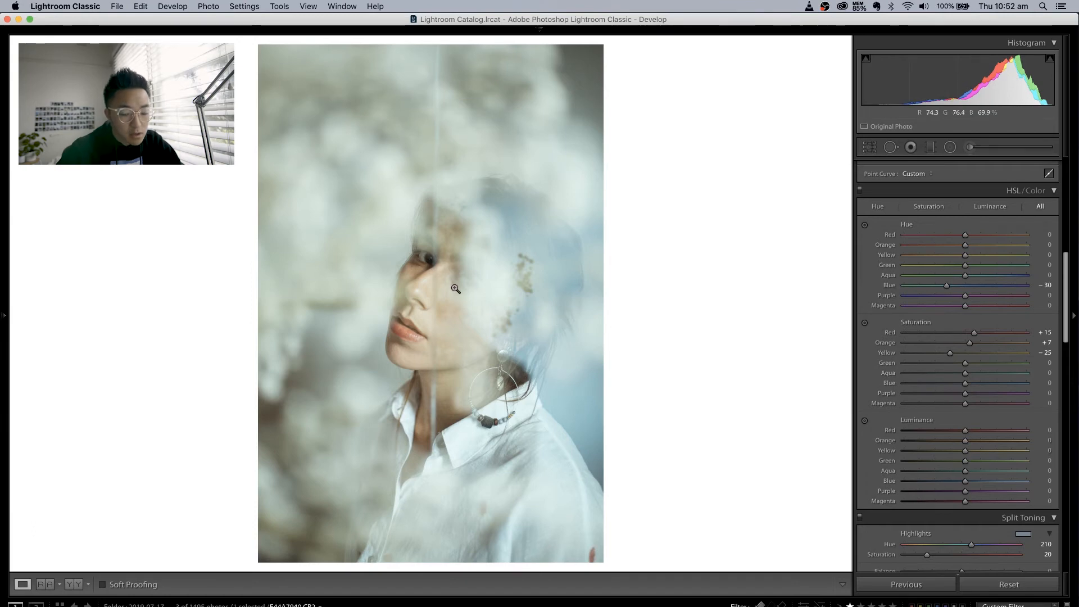
pyautogui.press('\\')
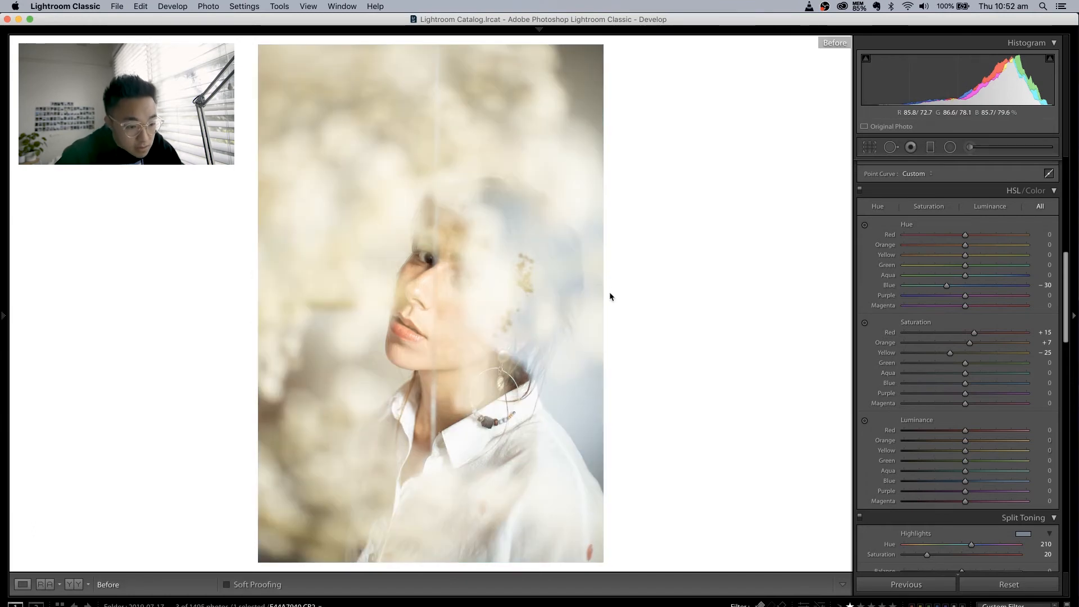
pyautogui.press('\\')
# Set the Orange luminance to +20 and the Yellow luminance to +30 while checking the skin up close
pyautogui.click(472, 323)
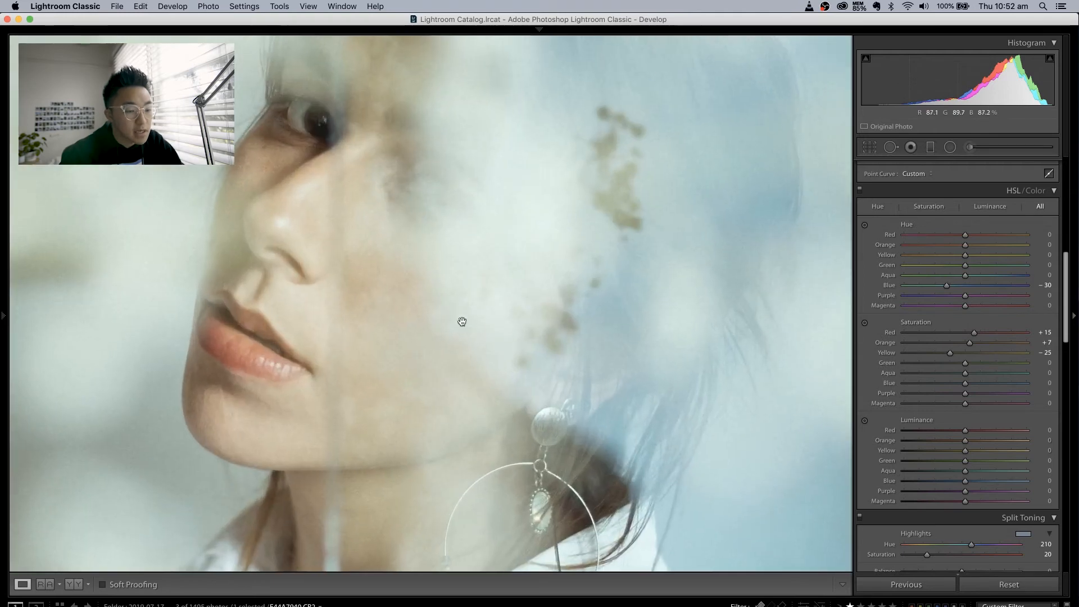
pyautogui.click(975, 442)
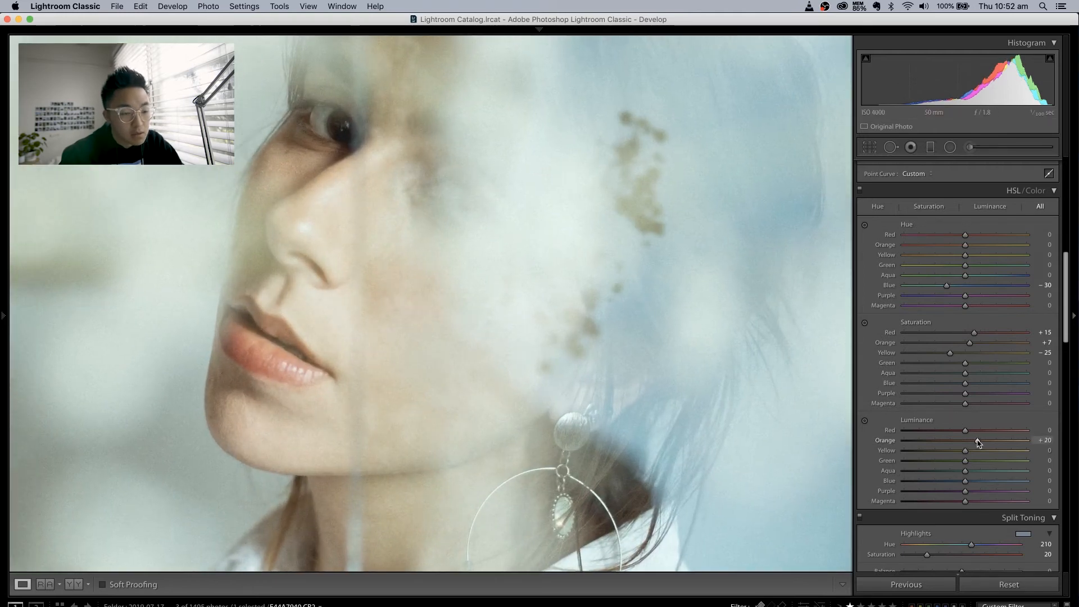
pyautogui.moveTo(975, 443)
pyautogui.mouseDown()
pyautogui.moveTo(1014, 450)
pyautogui.moveTo(911, 448)
pyautogui.moveTo(1021, 445)
pyautogui.moveTo(985, 452)
pyautogui.mouseUp()
pyautogui.click(751, 378)
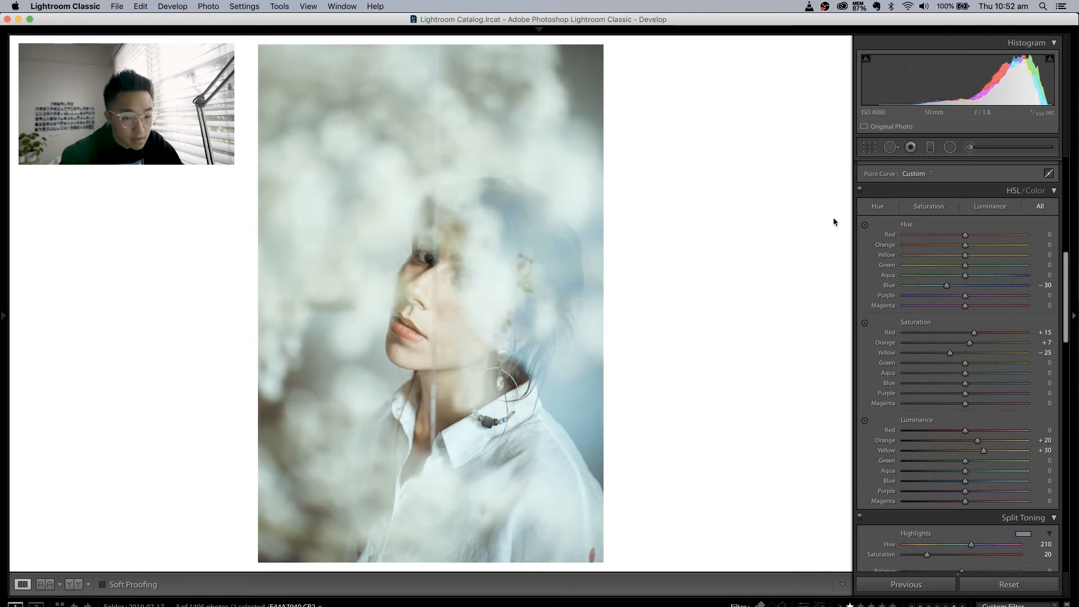
# Straighten the blossom portrait by rotating the crop to an angle of −0.85 and apply it
pyautogui.click(871, 149)
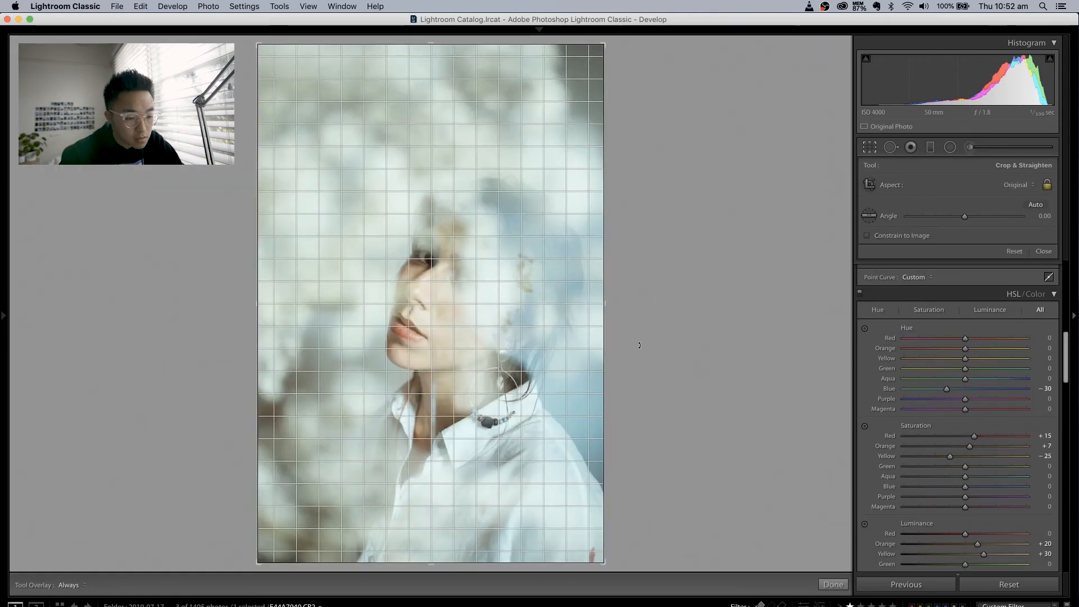
pyautogui.moveTo(652, 345); pyautogui.dragTo(653, 342)
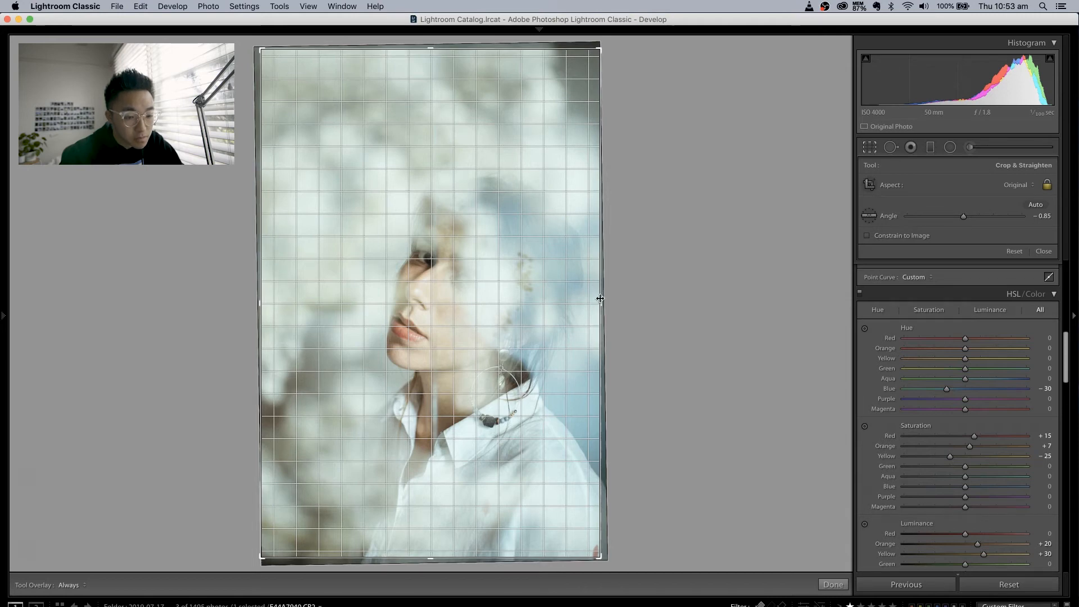
pyautogui.press('Return')
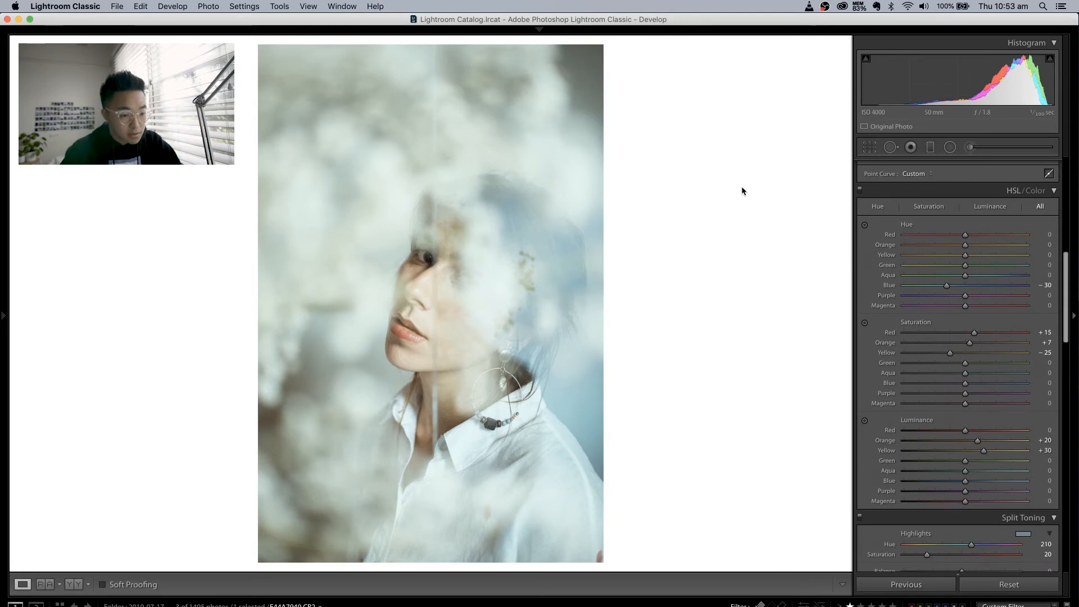
# Switch to the front-facing portrait with the window reflection and set its exposure to +0.25
pyautogui.press('Right')
pyautogui.press('Right')
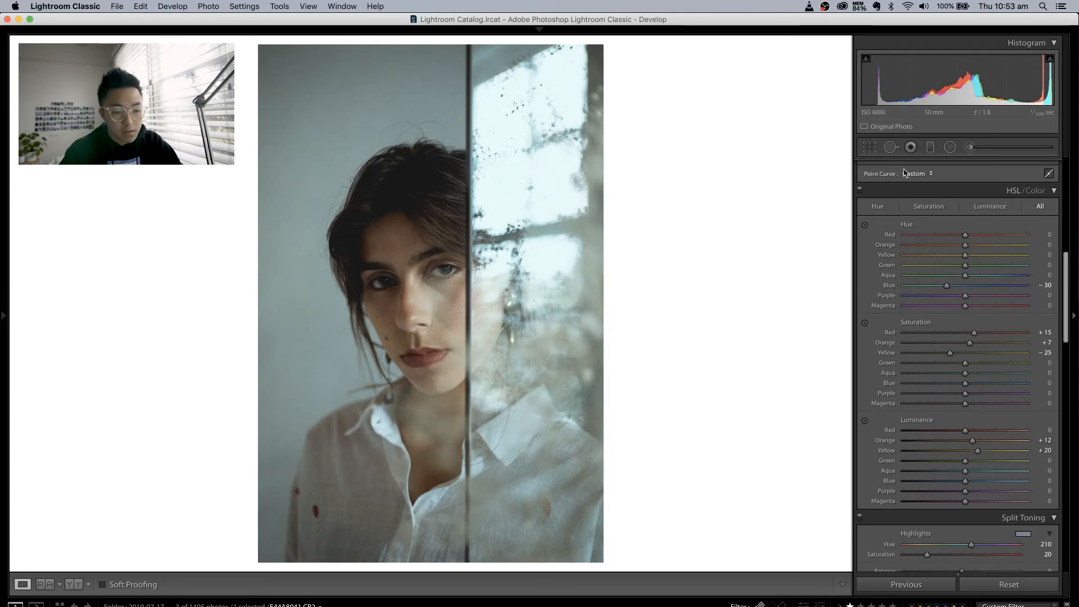
pyautogui.scroll(10, 955, 290)
pyautogui.scroll(3, 958, 292)
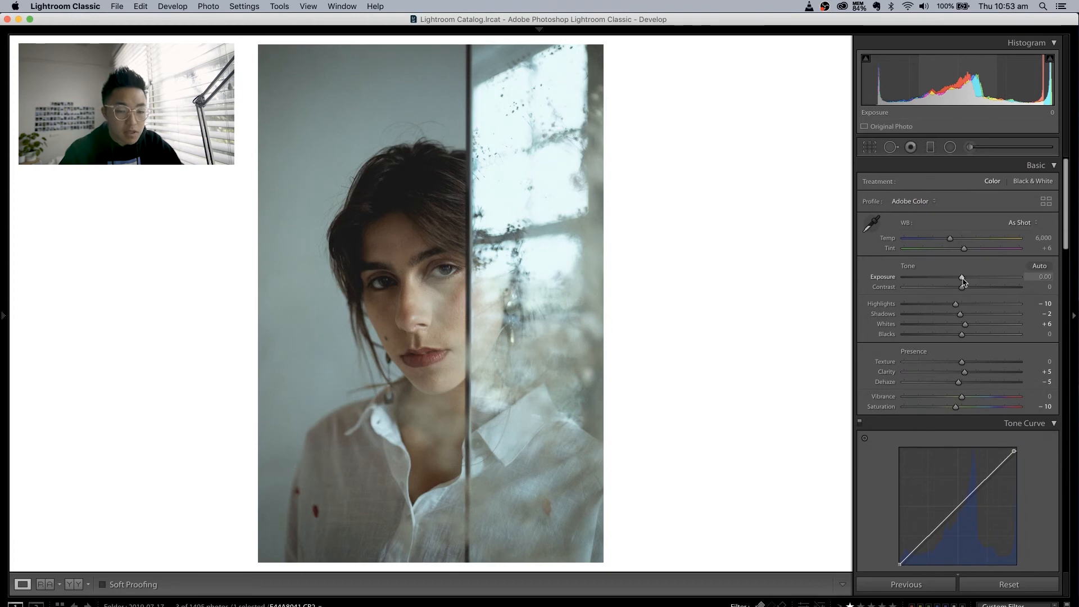
pyautogui.moveTo(962, 278); pyautogui.dragTo(965, 280)
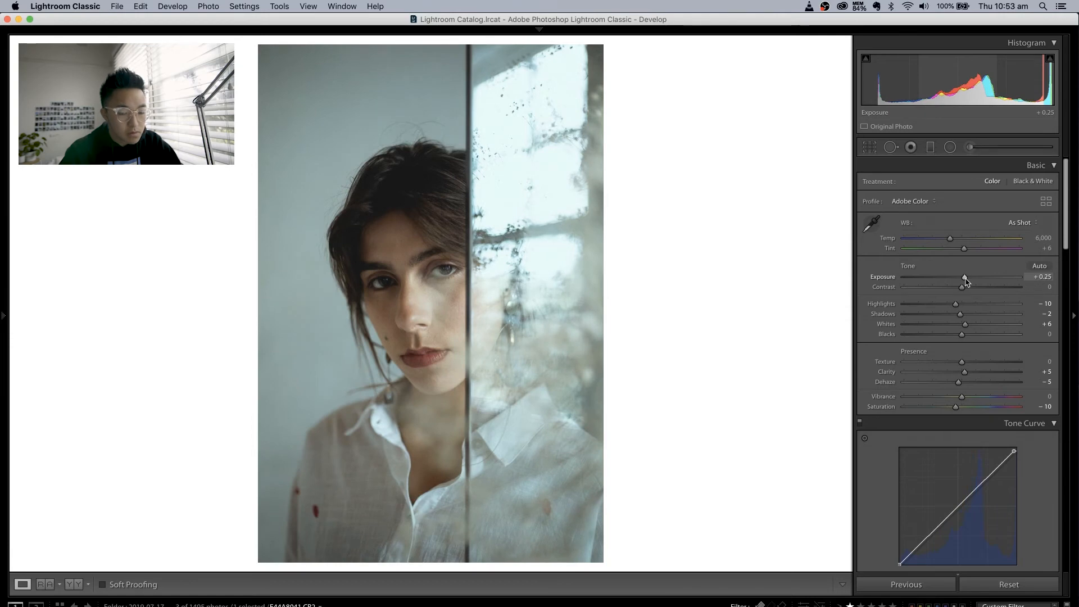
# In the HSL adjustments, set the Orange luminance to +35 and the Yellow luminance to +50
pyautogui.scroll(-5, 975, 356)
pyautogui.scroll(-5, 975, 356)
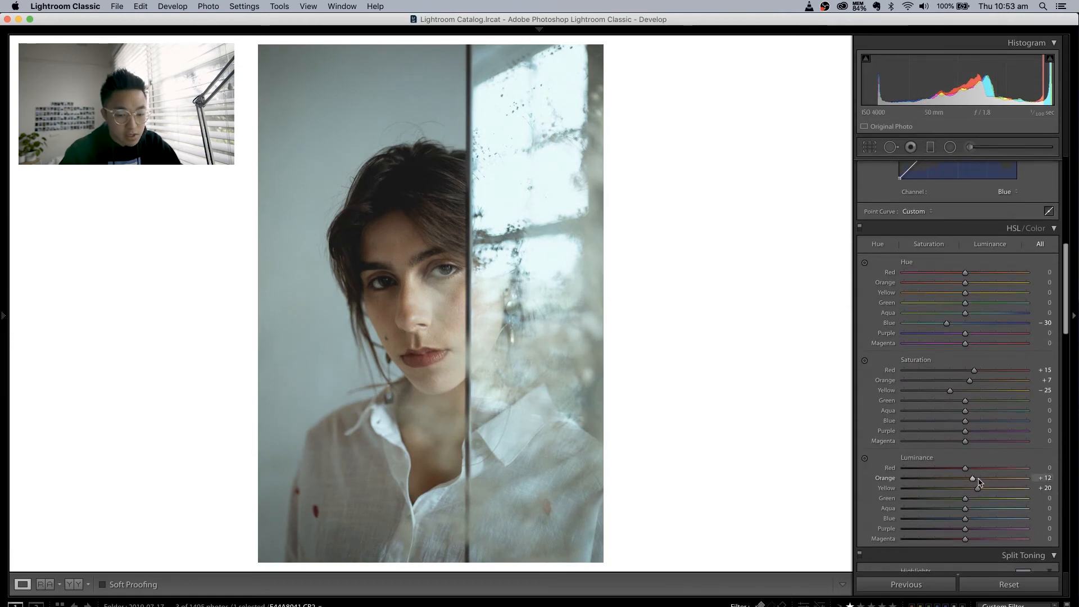
pyautogui.moveTo(979, 481); pyautogui.dragTo(984, 482)
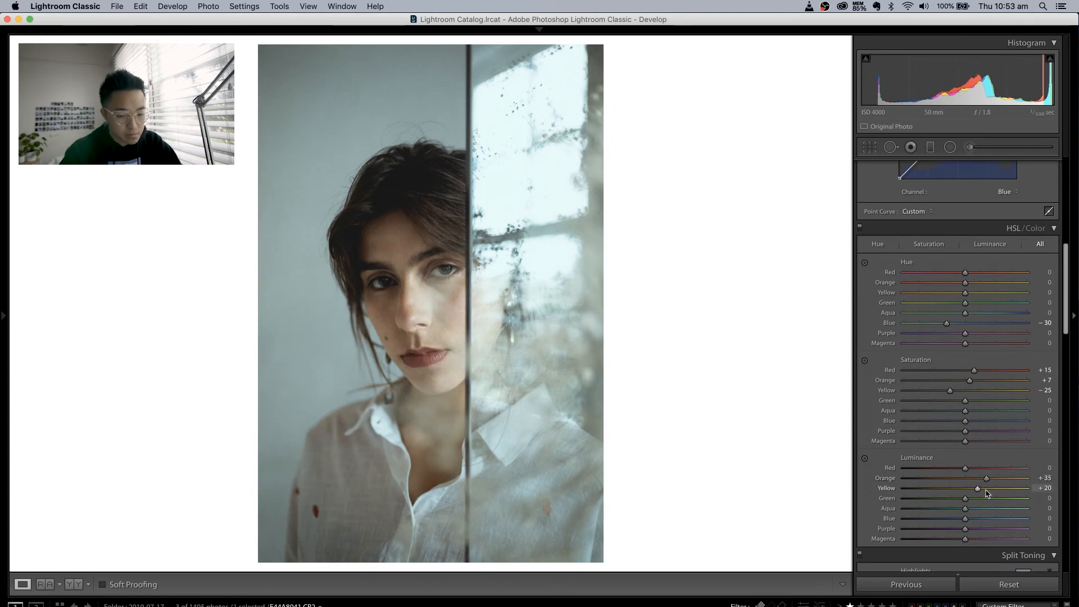
pyautogui.moveTo(986, 490); pyautogui.dragTo(1067, 480)
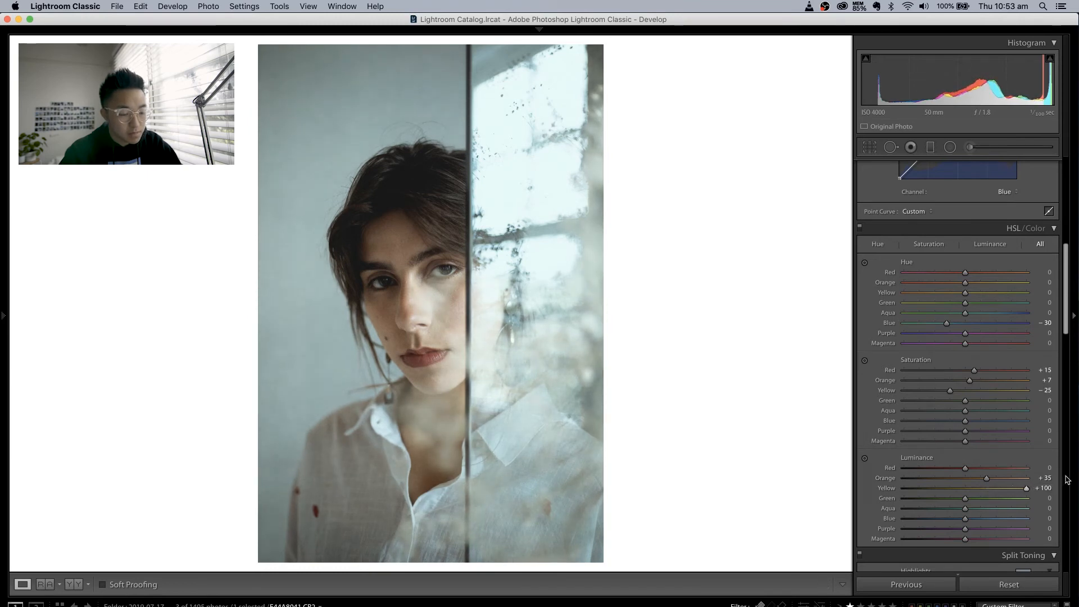
pyautogui.press('super+z')
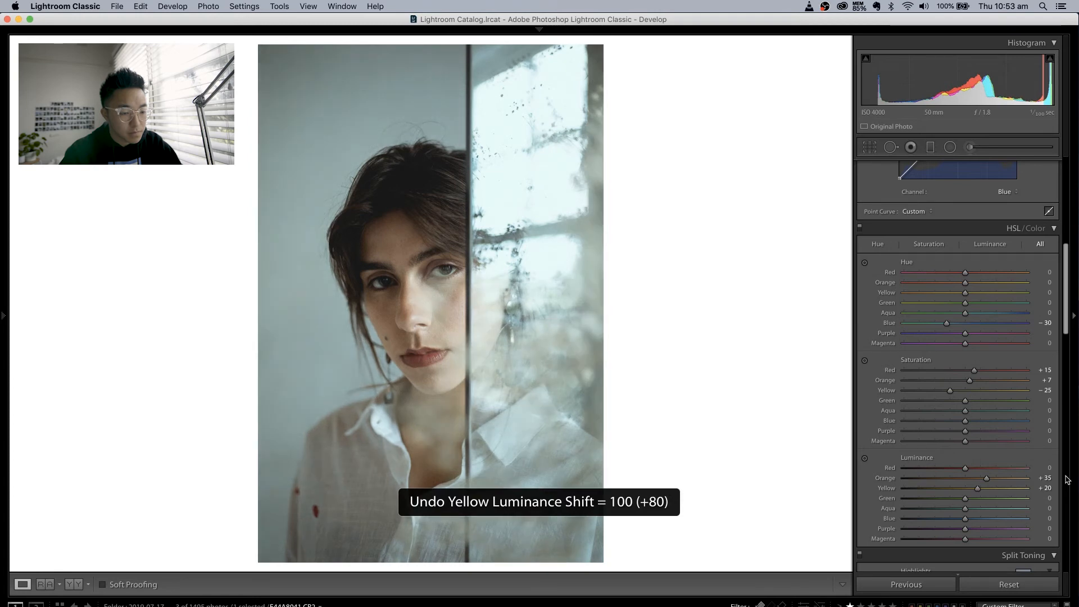
pyautogui.click(996, 490)
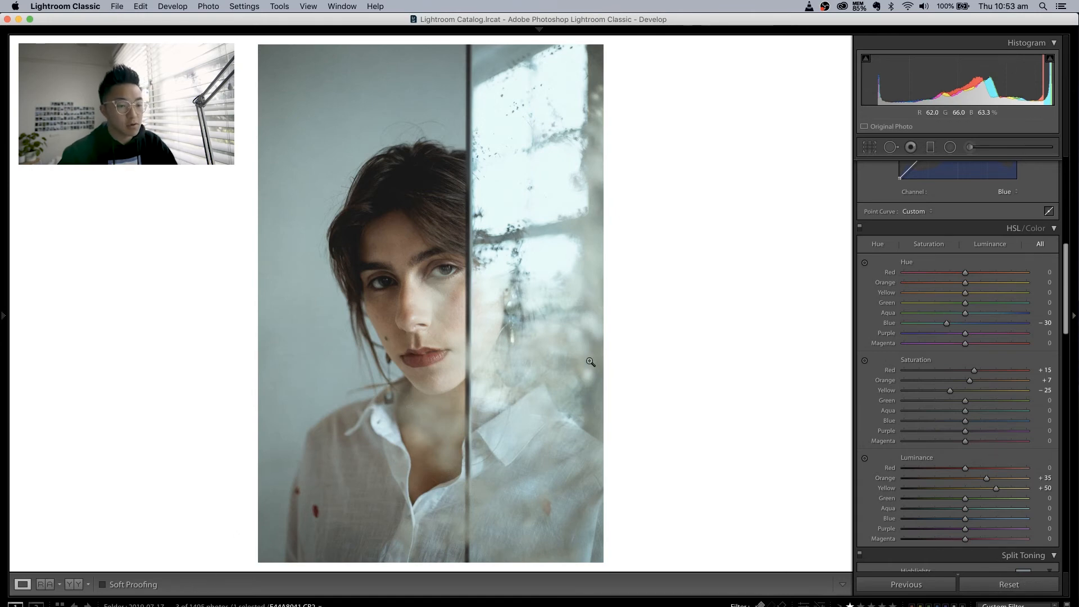
# Compare the before and after versions of the window-reflection portrait and the first edited portrait
pyautogui.press('\\')
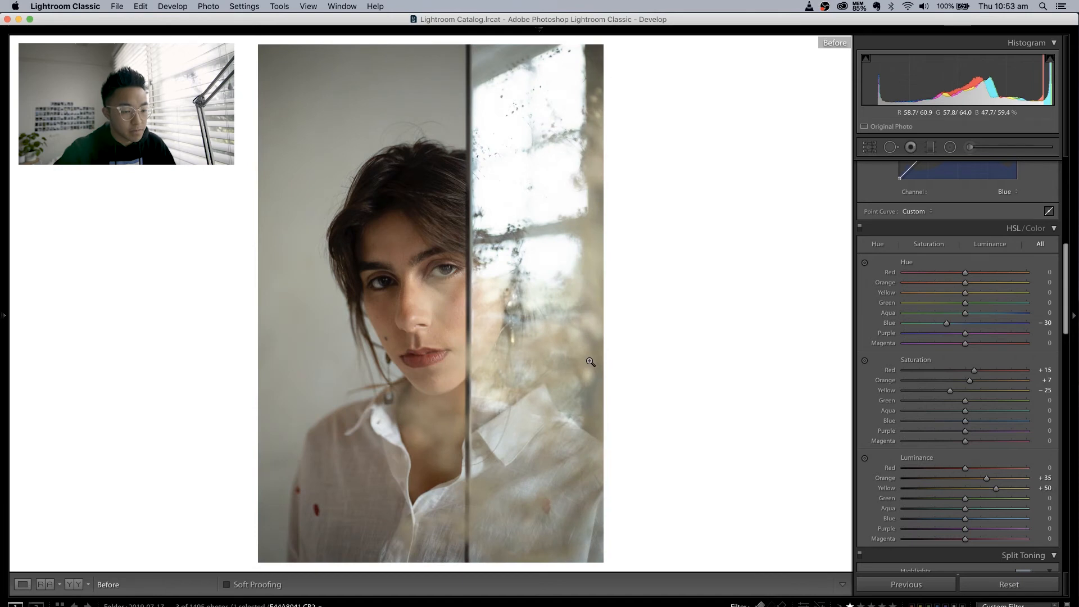
pyautogui.press('\\')
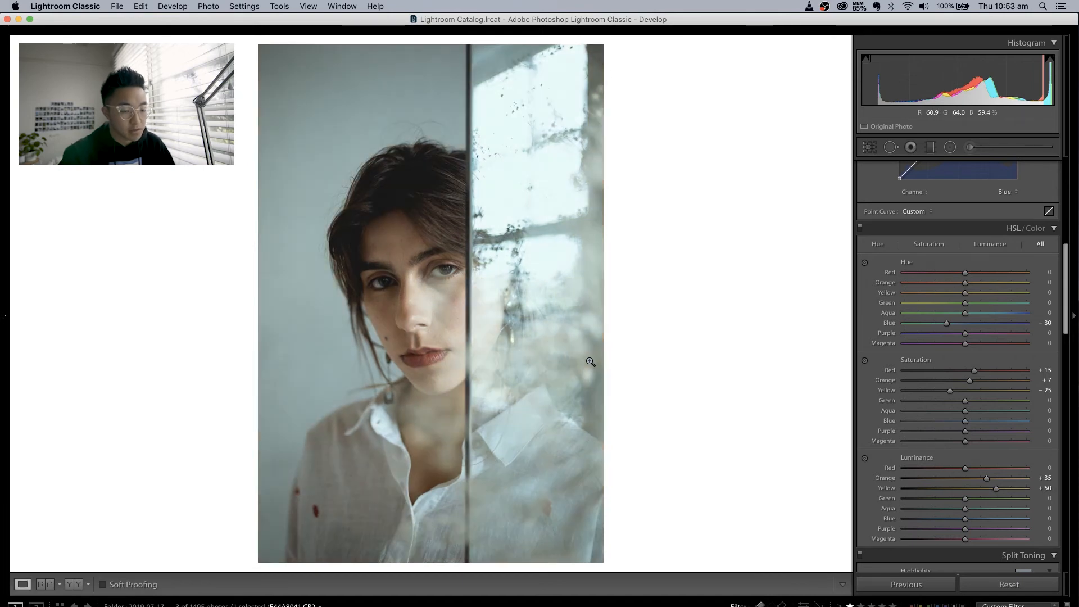
pyautogui.press('Left')
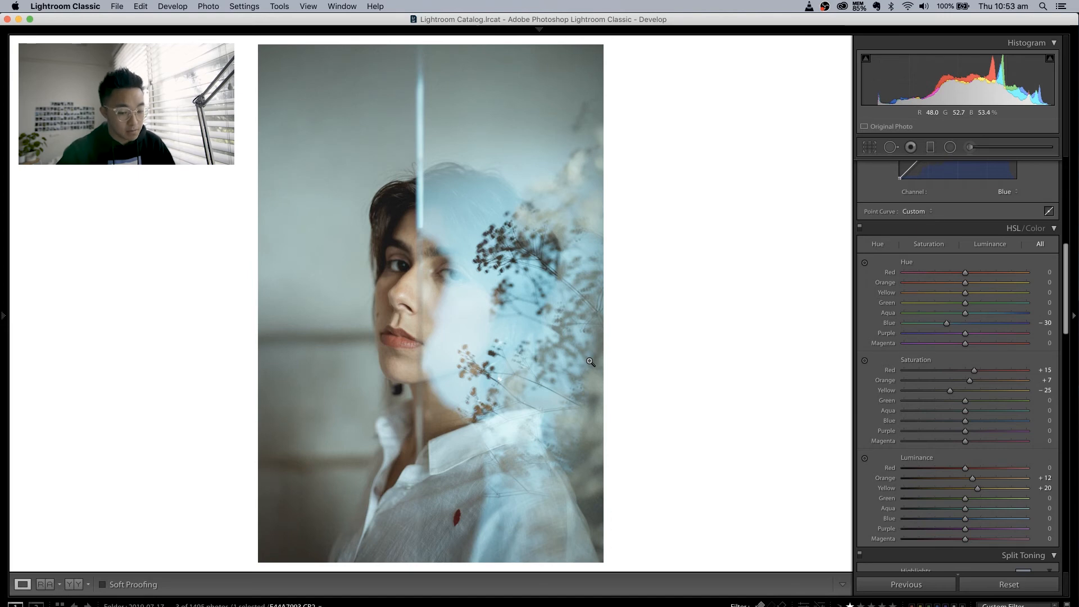
pyautogui.press('\\')
pyautogui.press('\\')
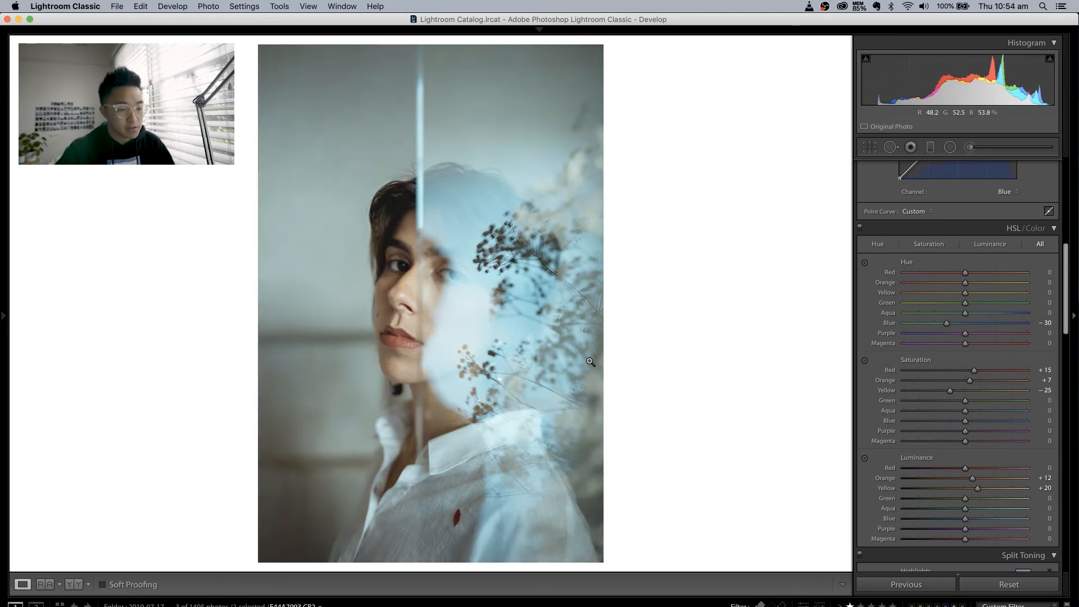
# Compare the blossom portrait before and after its edit, and view the selected portraits side by side in Survey view
pyautogui.press('Left')
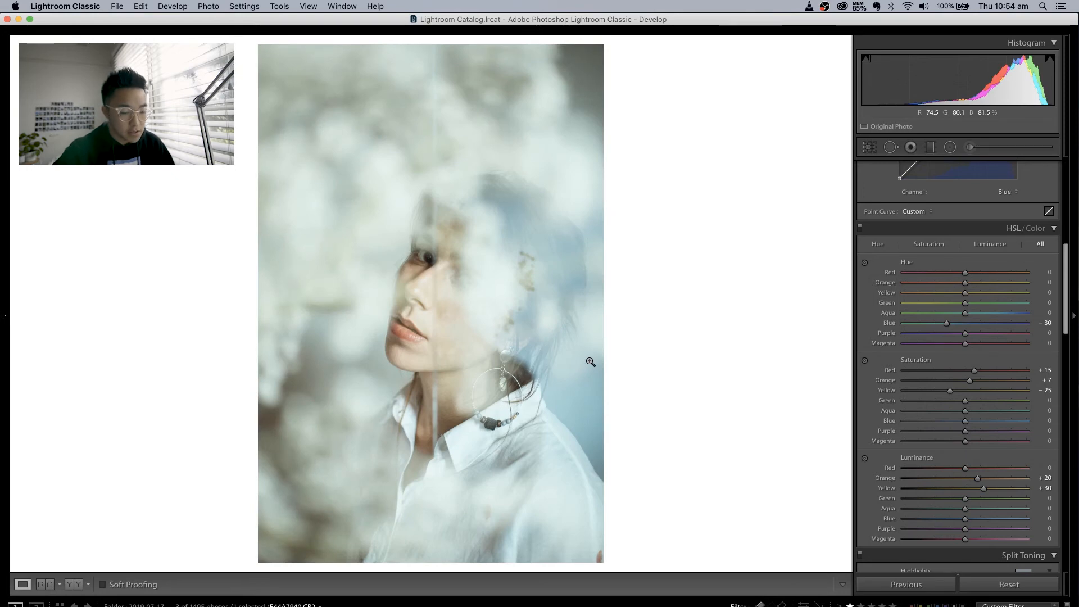
pyautogui.press('\\')
pyautogui.press('\\')
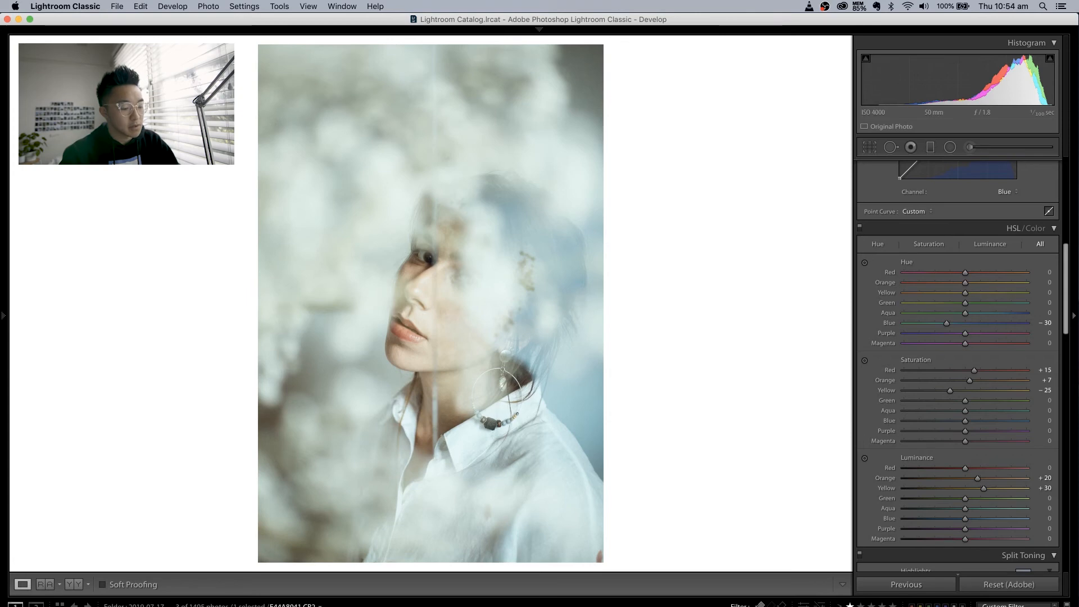
pyautogui.keyDown('shift'); pyautogui.click(203, 606); pyautogui.keyUp('shift')
pyautogui.press('n')
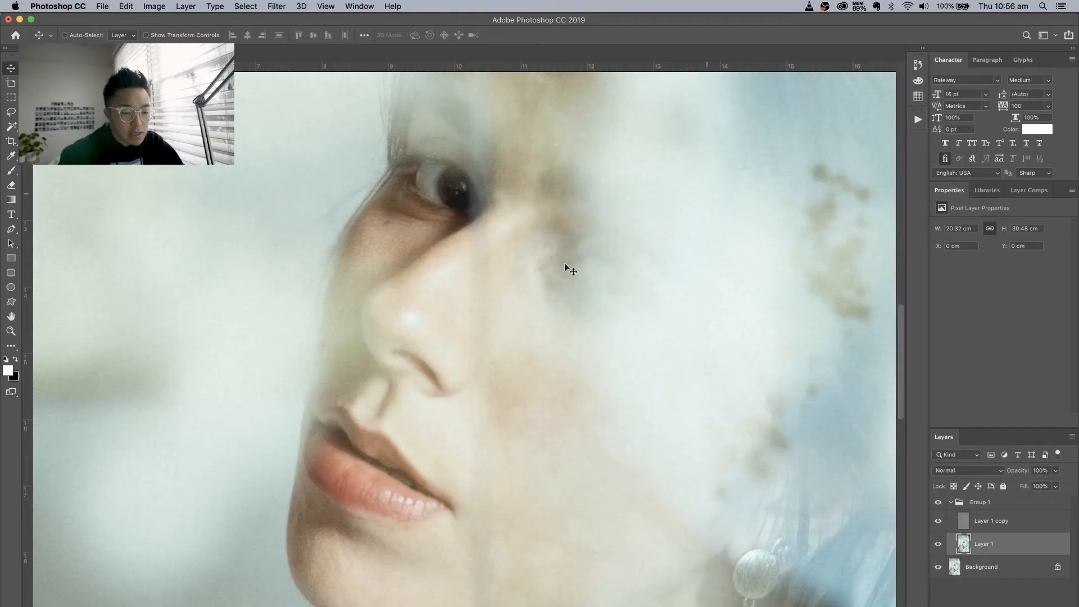
# In Photoshop, smooth the cheek and jaw skin tones on Layer 1 of the blossom portrait using a 124 px Healing Brush
pyautogui.hscroll(3, 561, 262)
pyautogui.scroll(-2, 562, 262)
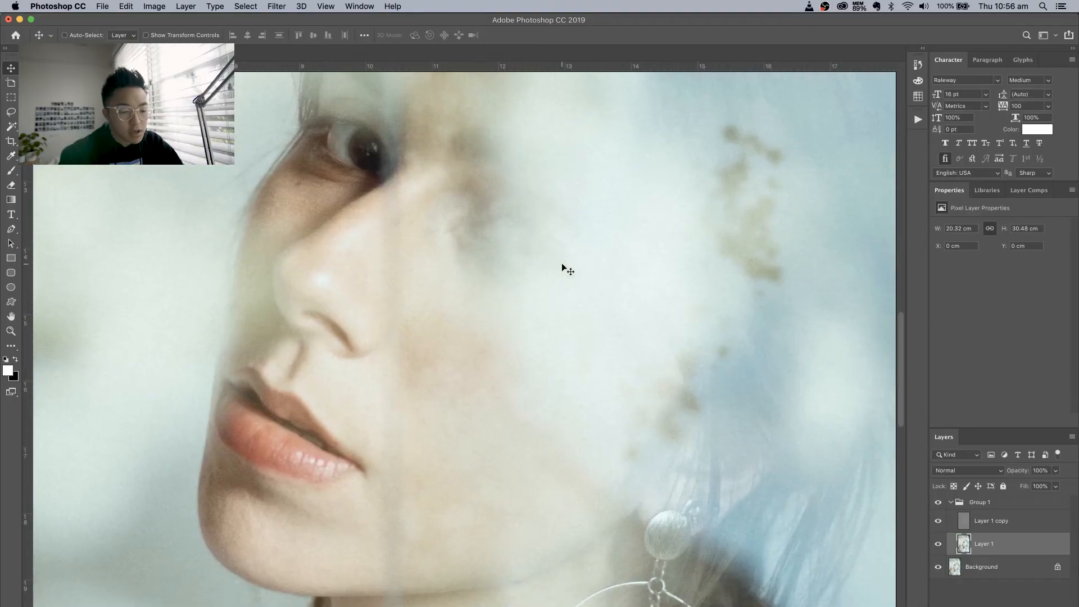
pyautogui.press('j')
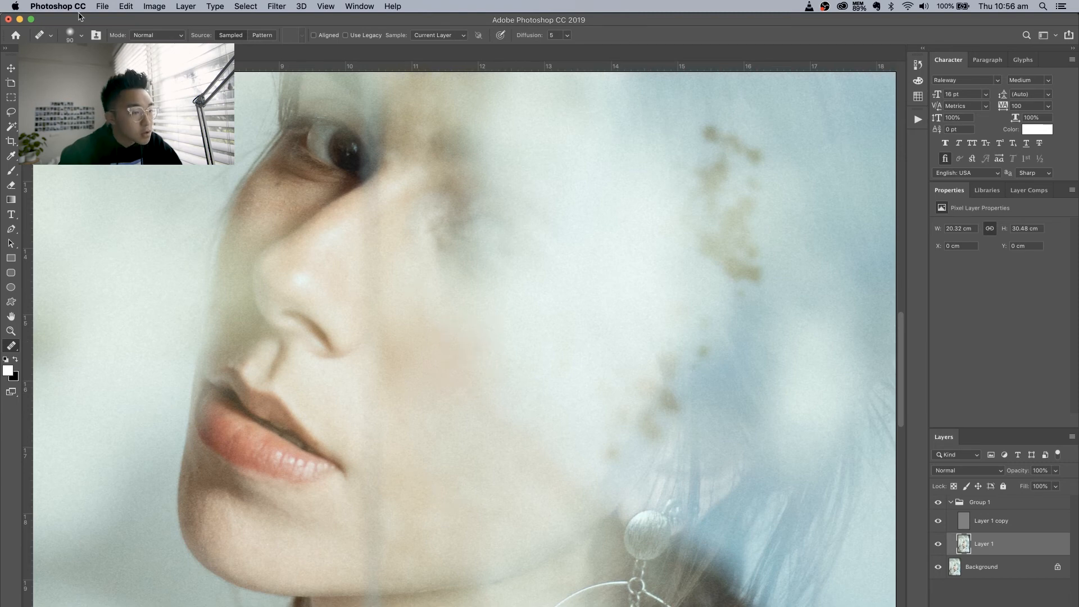
pyautogui.click(82, 36)
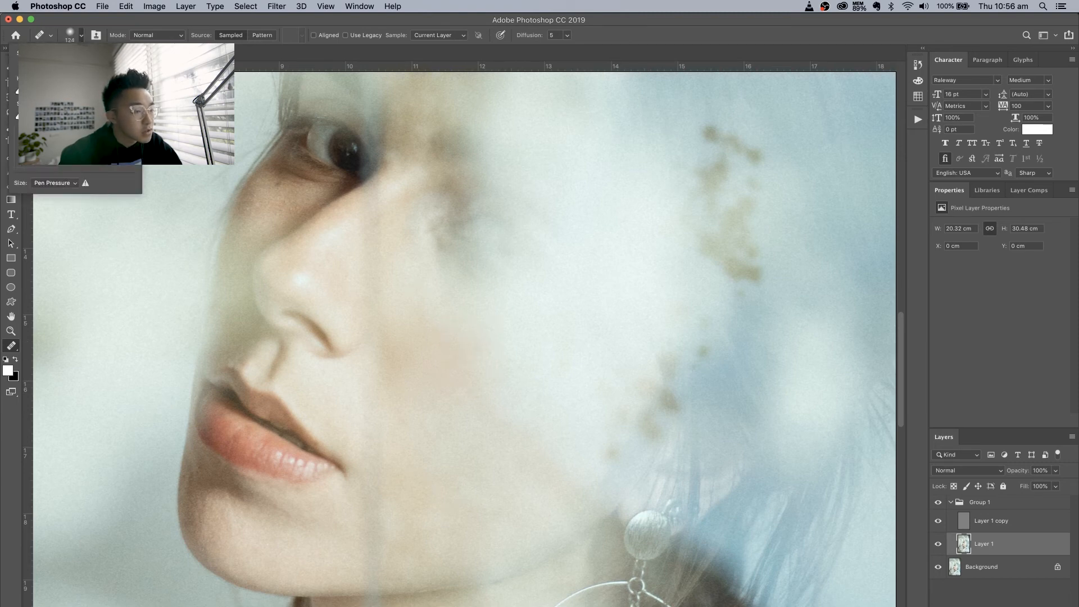
pyautogui.click(155, 25)
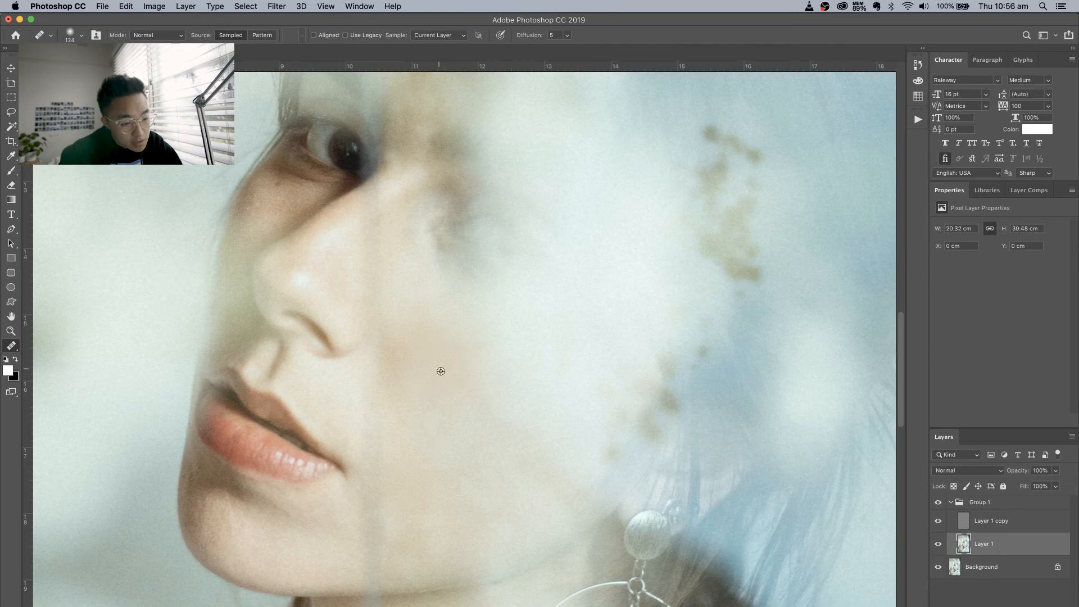
pyautogui.keyDown('alt'); pyautogui.click(445, 462); pyautogui.keyUp('alt')
pyautogui.keyDown('alt'); pyautogui.click(415, 518); pyautogui.keyUp('alt')
pyautogui.keyDown('alt'); pyautogui.click(406, 516); pyautogui.keyUp('alt')
pyautogui.keyDown('alt'); pyautogui.click(416, 520); pyautogui.keyUp('alt')
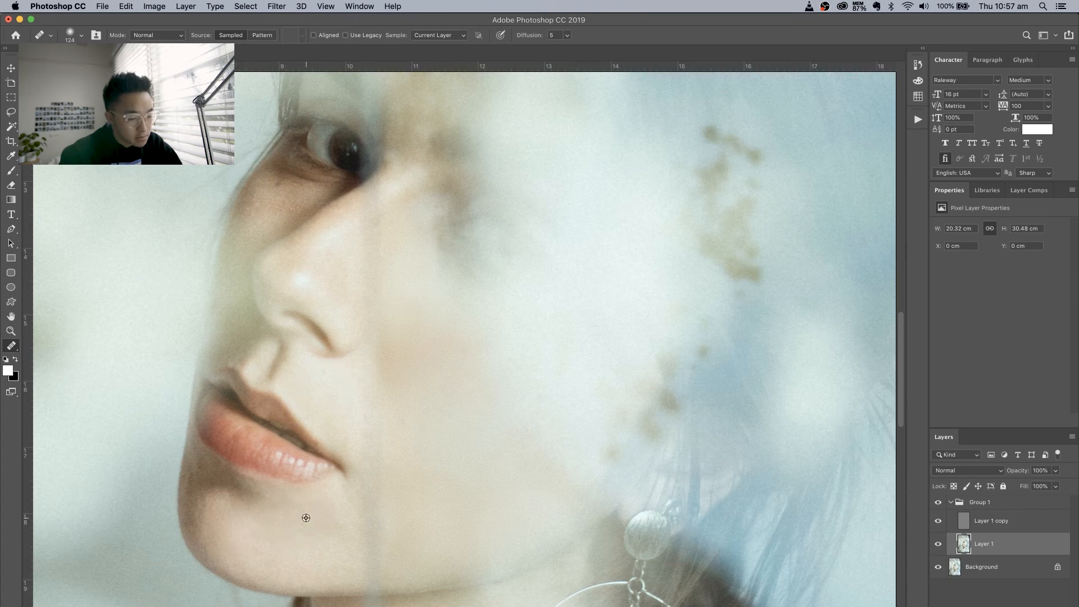
# Heal the uneven skin tones under the eye, beside the nose and across the cheek on Layer 1
pyautogui.scroll(2, 307, 315)
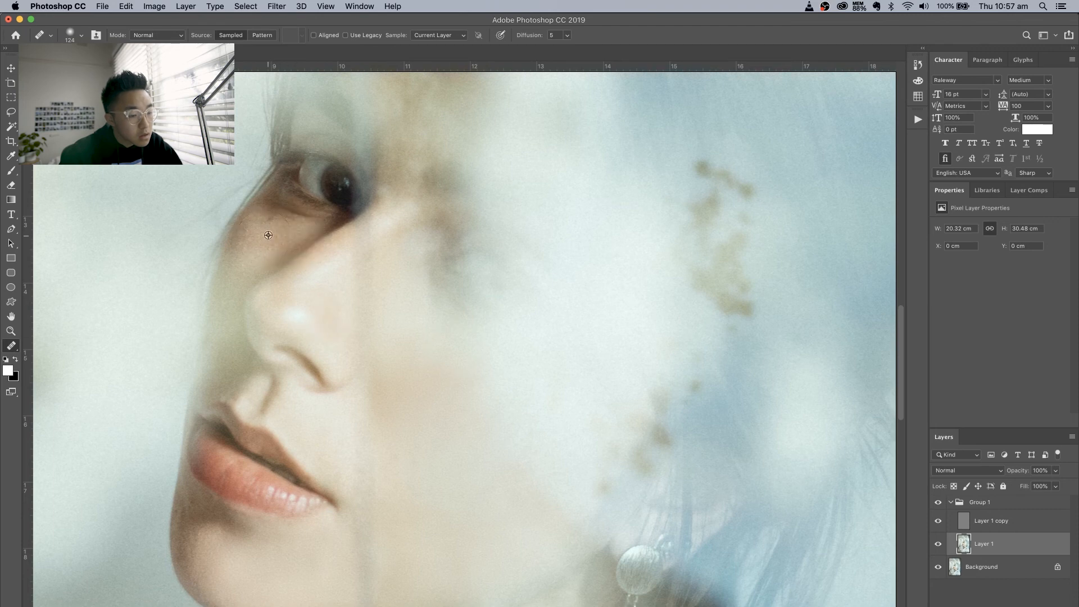
pyautogui.keyDown('alt'); pyautogui.click(321, 227); pyautogui.keyUp('alt')
pyautogui.click(357, 295)
pyautogui.hscroll(3, 358, 298)
pyautogui.click(363, 301)
pyautogui.scroll(-2, 410, 312)
pyautogui.click(457, 323)
pyautogui.press('v')
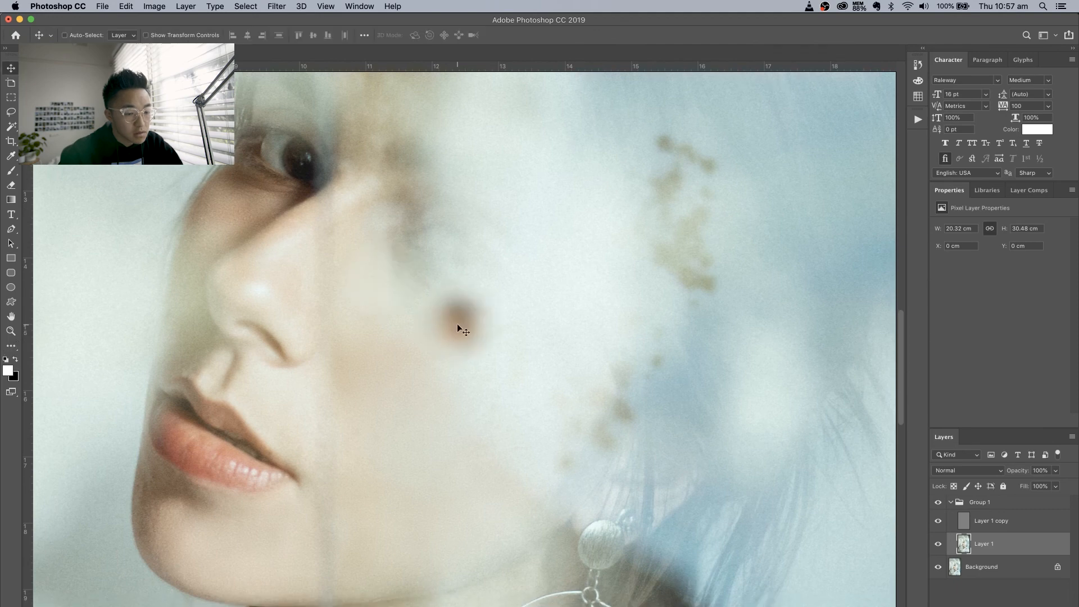
pyautogui.scroll(-5, 456, 323)
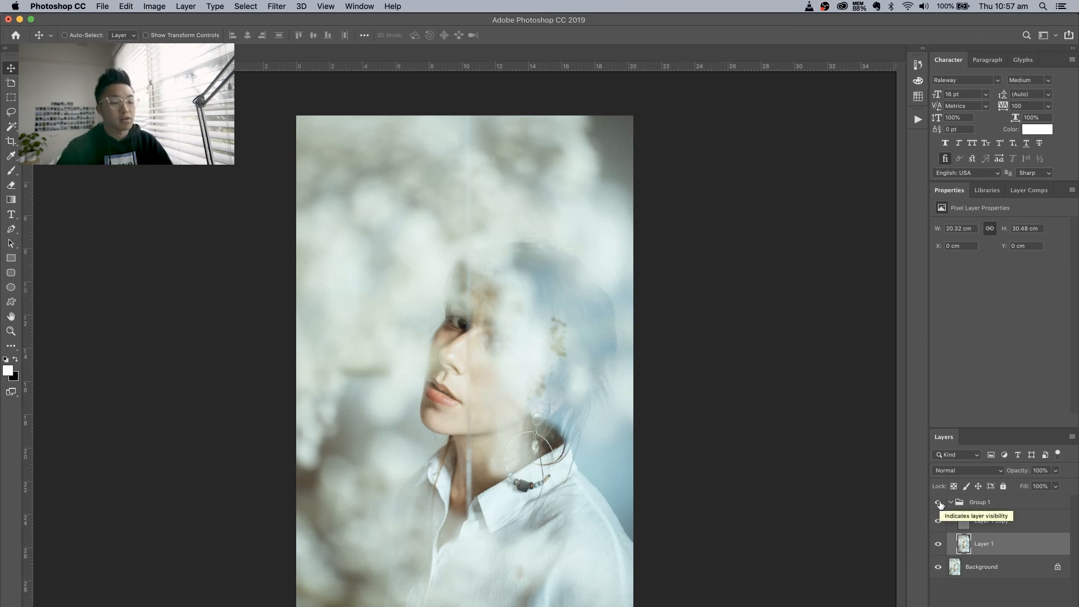
# Smooth the skin tones on the neck below the chin with the Healing Brush on Layer 1
pyautogui.press('super+plus')
pyautogui.press('super+plus')
pyautogui.press('super+plus')
pyautogui.press('super+plus')
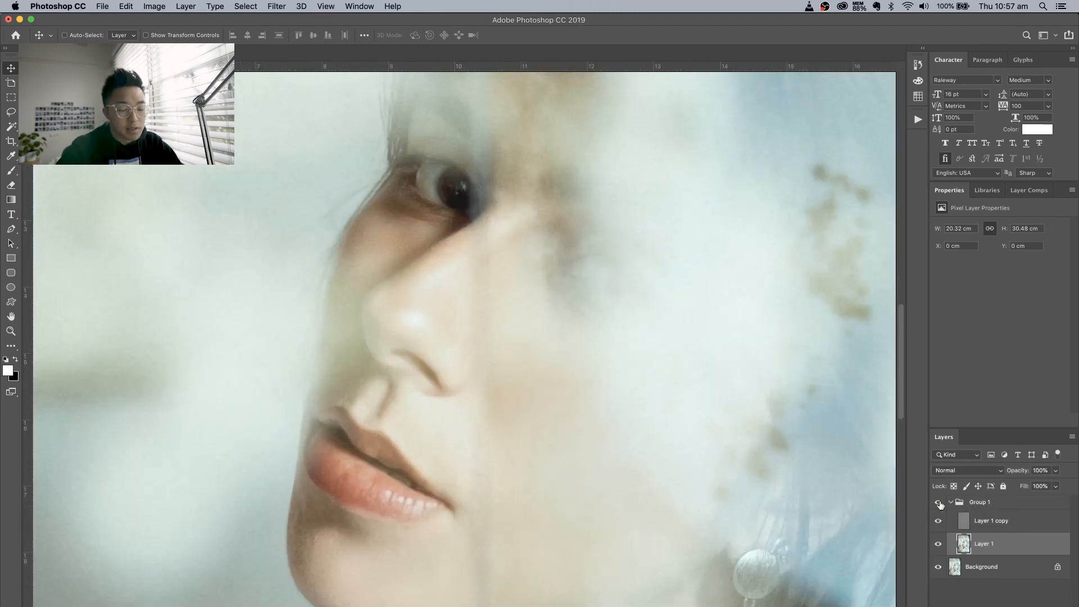
pyautogui.scroll(-5, 686, 495)
pyautogui.press('j')
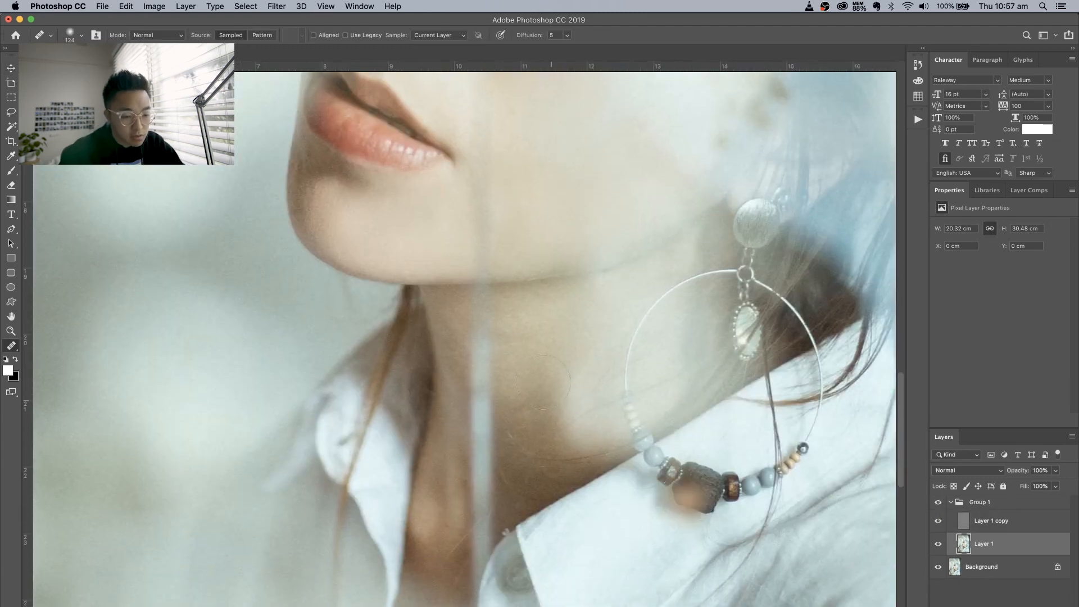
pyautogui.click(551, 372)
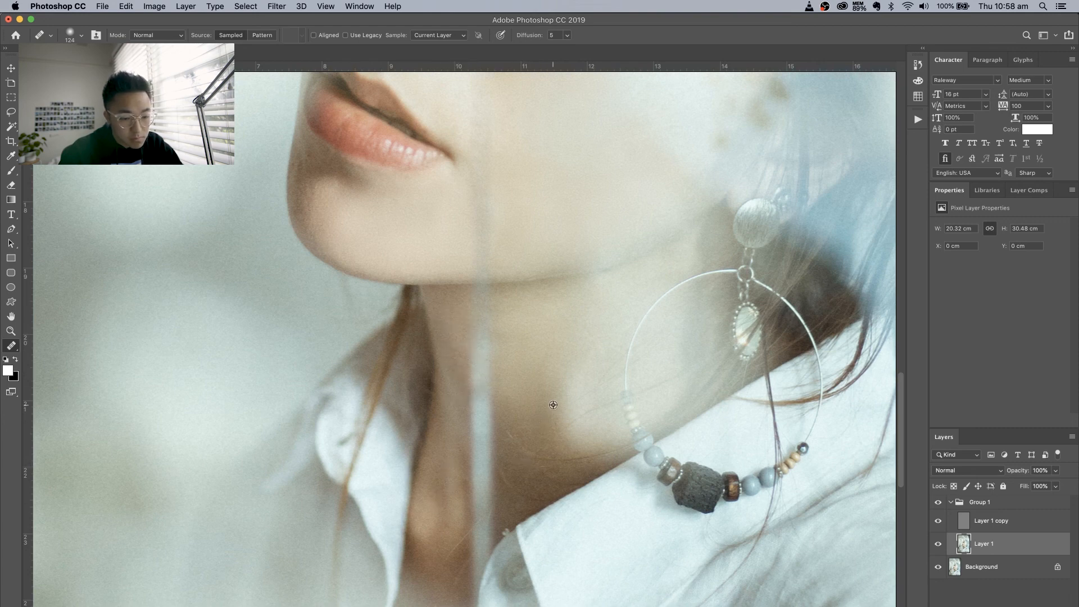
# Make another Healing Brush pass over the lower cheek and jawline on Layer 1
pyautogui.scroll(10, 506, 349)
pyautogui.hscroll(5, 506, 348)
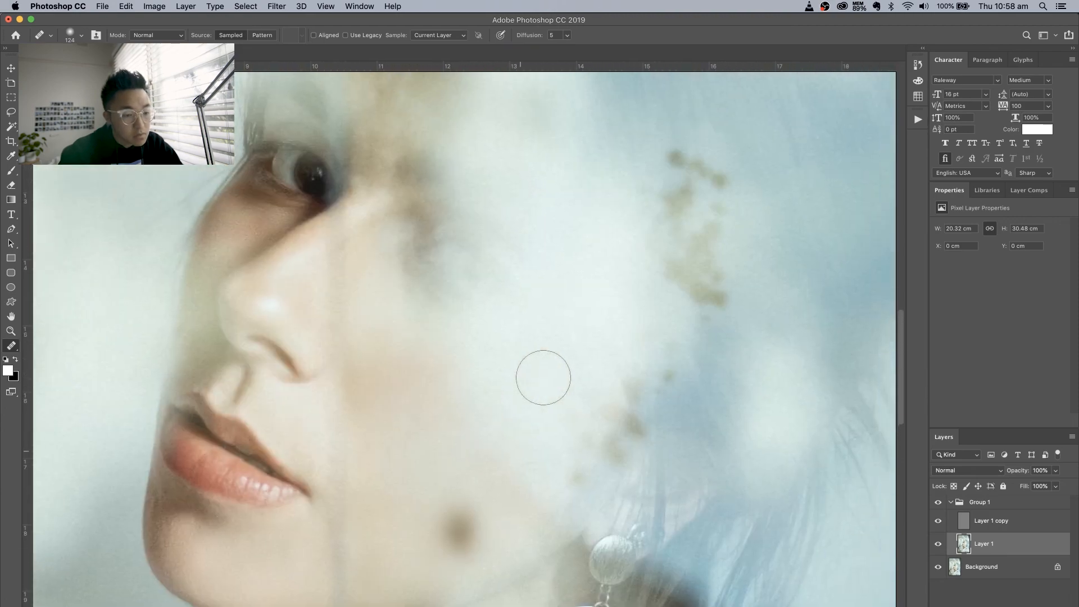
pyautogui.scroll(4, 544, 378)
pyautogui.hscroll(1, 543, 378)
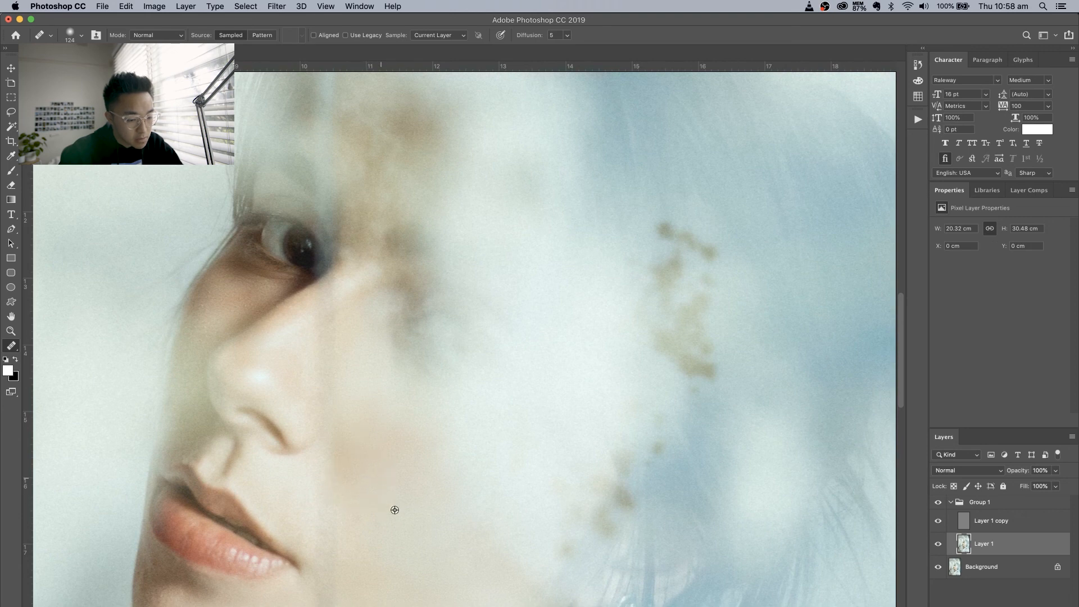
# Check the whole blossom portrait with Group 1 hidden and shown, and select Layer 1 copy
pyautogui.press('v')
pyautogui.press('super+minus')
pyautogui.press('super+minus')
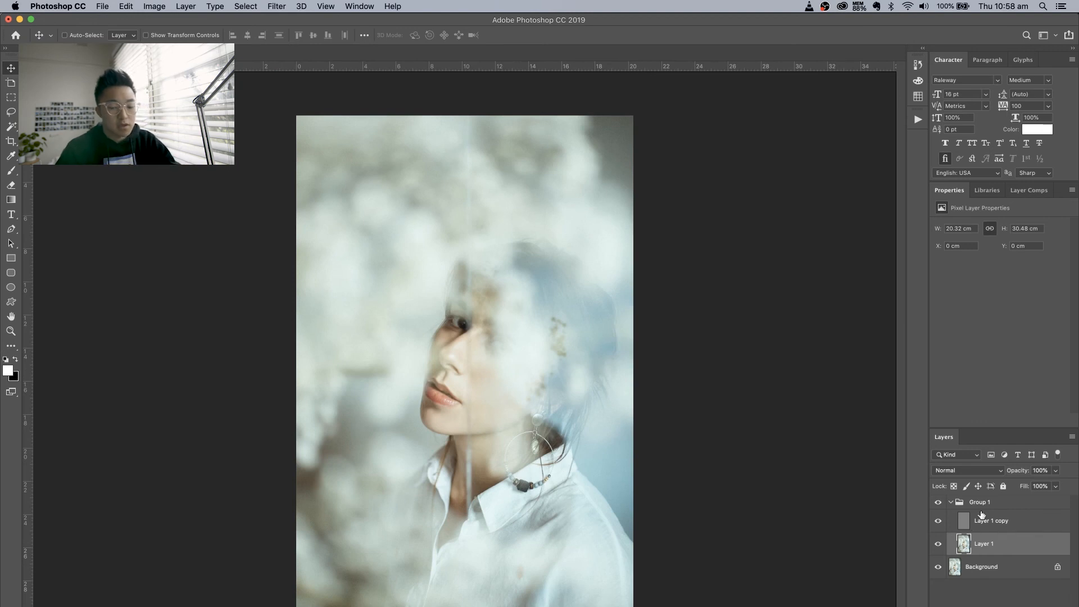
pyautogui.click(938, 503)
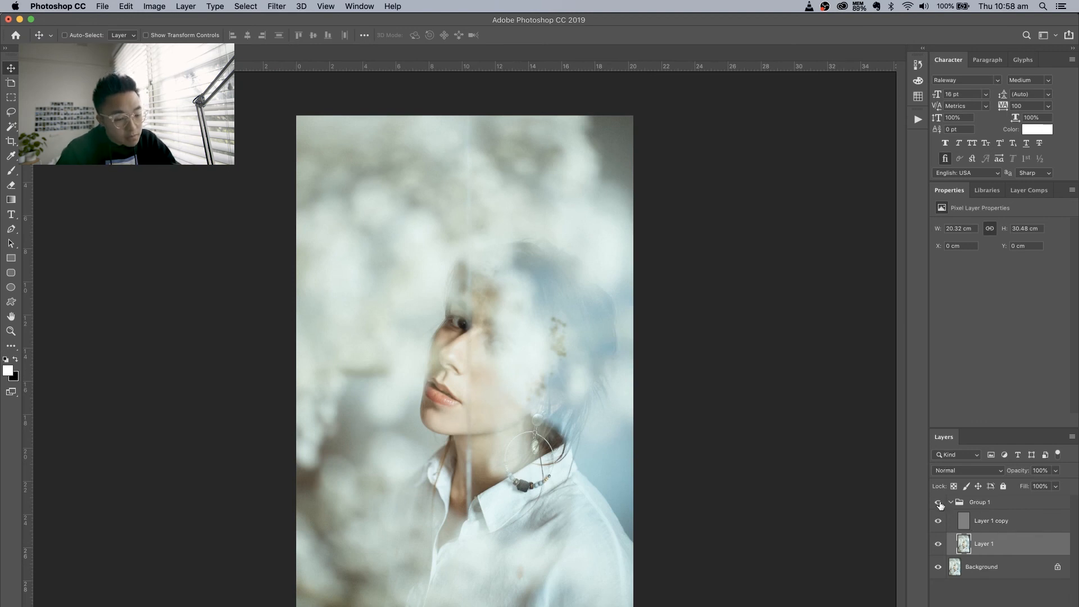
pyautogui.click(964, 519)
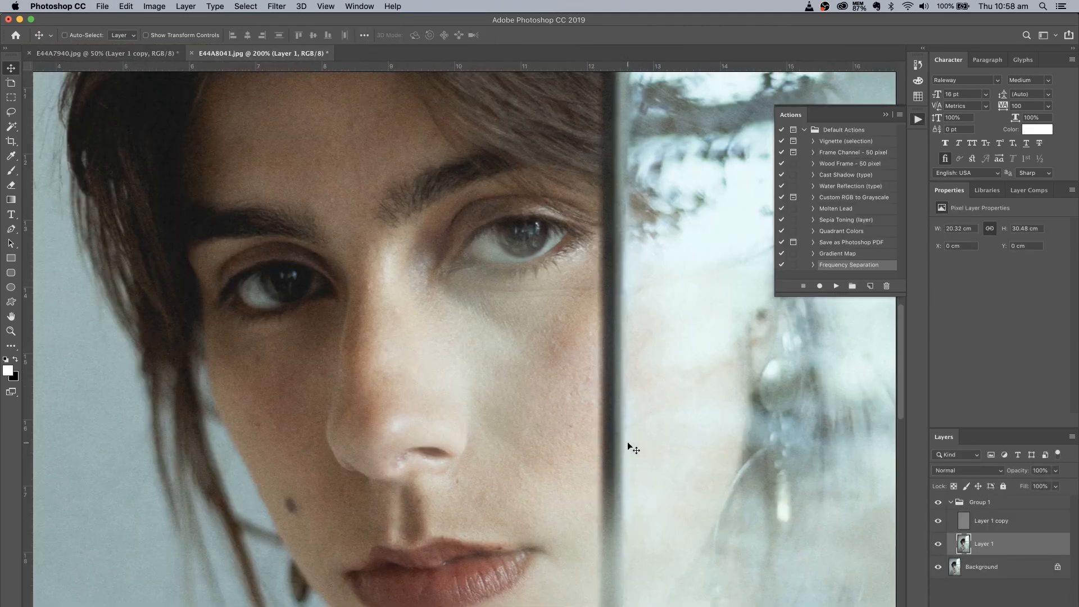
# On Layer 1 of E44A8041.jpg, smooth the under-eye and cheek skin tones with the Healing Brush
pyautogui.click(81, 35)
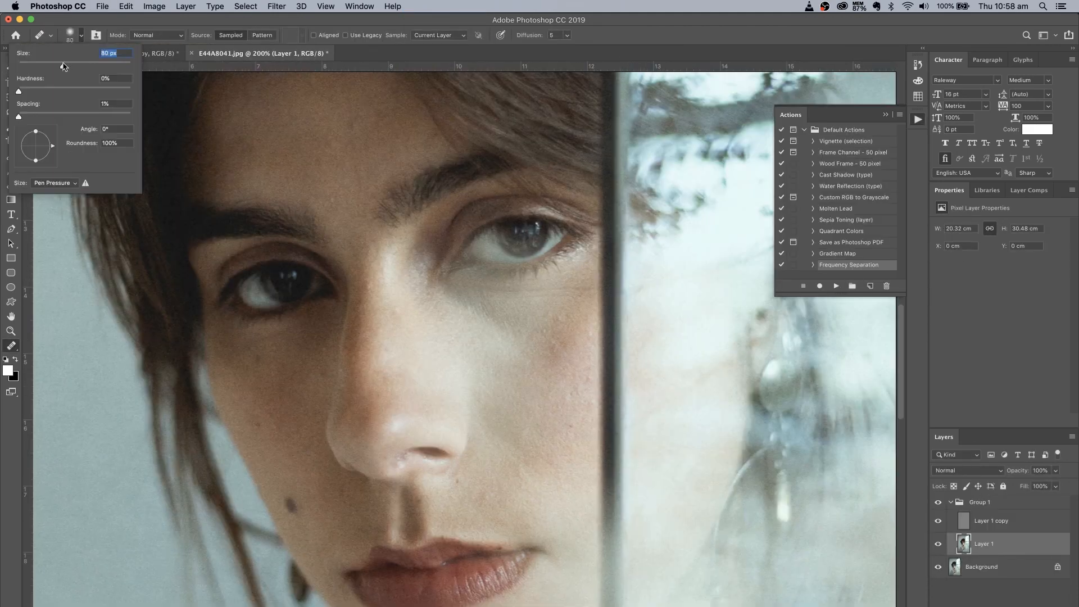
pyautogui.keyDown('alt'); pyautogui.click(259, 358); pyautogui.keyUp('alt')
pyautogui.keyDown('alt'); pyautogui.click(298, 341); pyautogui.keyUp('alt')
pyautogui.click(281, 359)
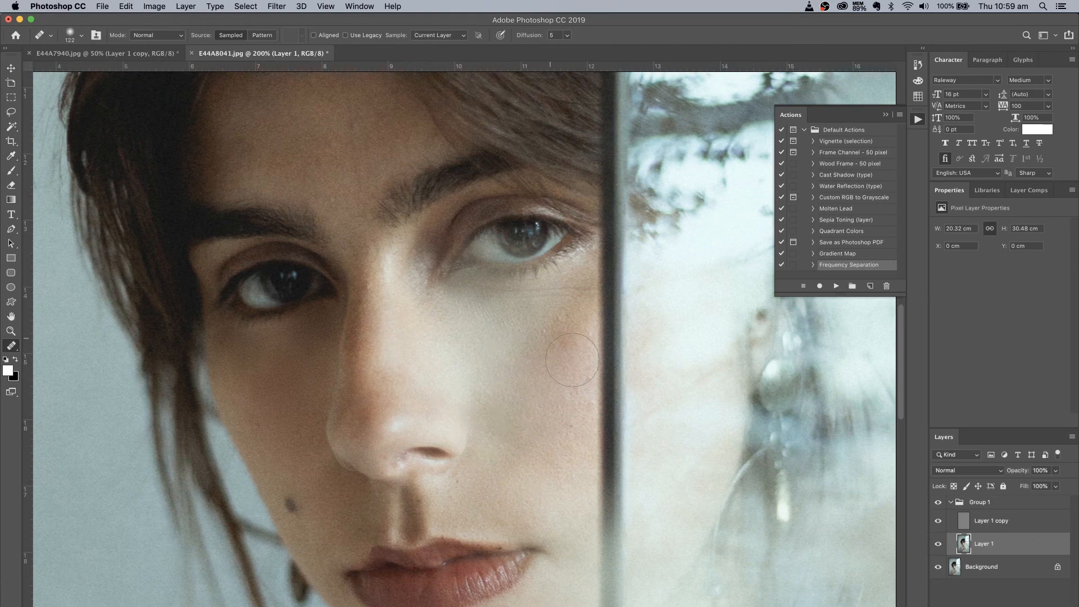
pyautogui.scroll(-5, 484, 499)
pyautogui.scroll(7, 505, 512)
# Set the Healing Brush size to 122 px and even out the forehead and temple skin tones on Layer 1
pyautogui.click(81, 35)
pyautogui.moveTo(77, 66); pyautogui.dragTo(80, 65)
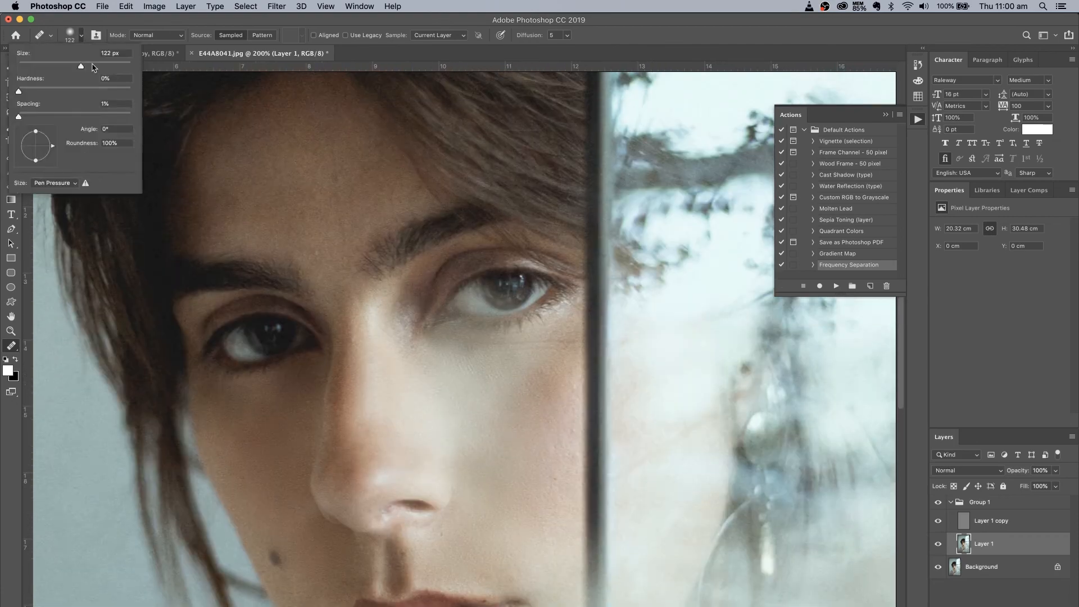
pyautogui.press('Return')
pyautogui.scroll(2, 315, 197)
pyautogui.keyDown('alt'); pyautogui.click(325, 165); pyautogui.keyUp('alt')
pyautogui.click(216, 277)
pyautogui.press('v')
pyautogui.press('super+minus')
pyautogui.press('super+minus')
pyautogui.press('super+minus')
pyautogui.press('super+minus')
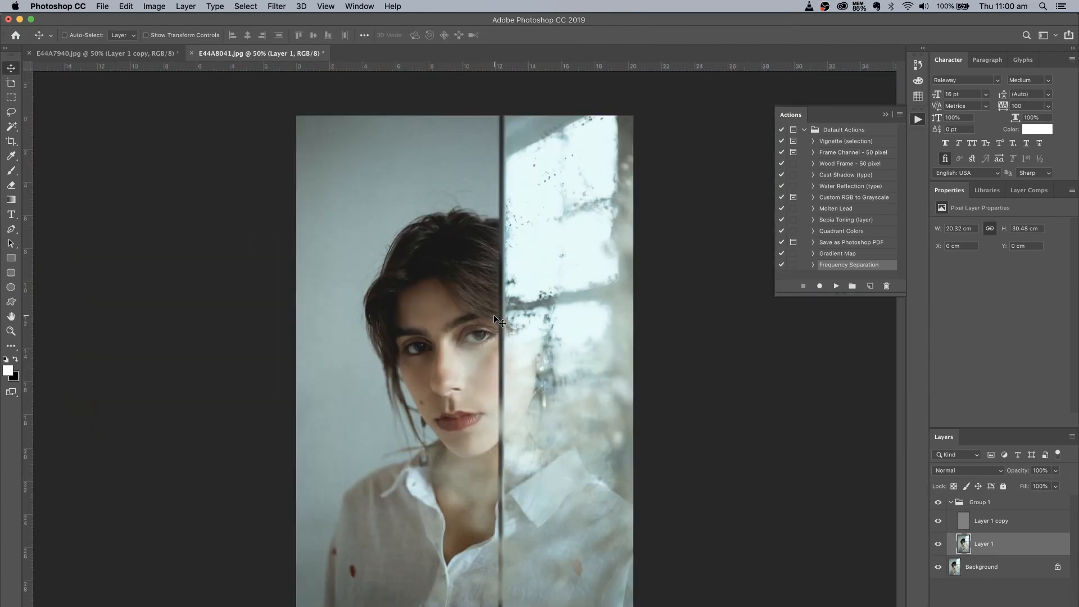
# Reduce the Healing Brush size and smooth the skin tones along the side and tip of the nose
pyautogui.press('super+plus')
pyautogui.press('super+plus')
pyautogui.press('super+plus')
pyautogui.press('super+plus')
pyautogui.press('super+plus')
pyautogui.press('j')
pyautogui.click(81, 35)
pyautogui.moveTo(80, 65); pyautogui.dragTo(67, 65)
pyautogui.moveTo(314, 371); pyautogui.dragTo(397, 458)
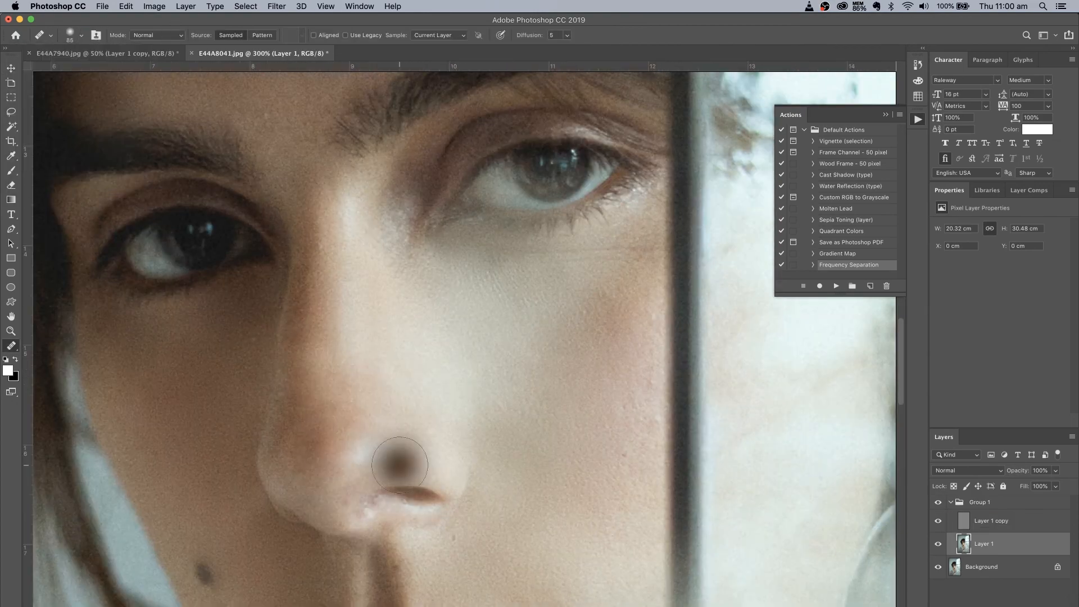
# Refine the skin tones around the nose bridge on Layer 1, and compare the portrait with Group 1 hidden and shown
pyautogui.press('super+minus')
pyautogui.press('super+minus')
pyautogui.press('super+plus')
pyautogui.keyDown('alt'); pyautogui.click(371, 373); pyautogui.keyUp('alt')
pyautogui.press('super+minus')
pyautogui.press('super+minus')
pyautogui.press('super+minus')
pyautogui.press('v')
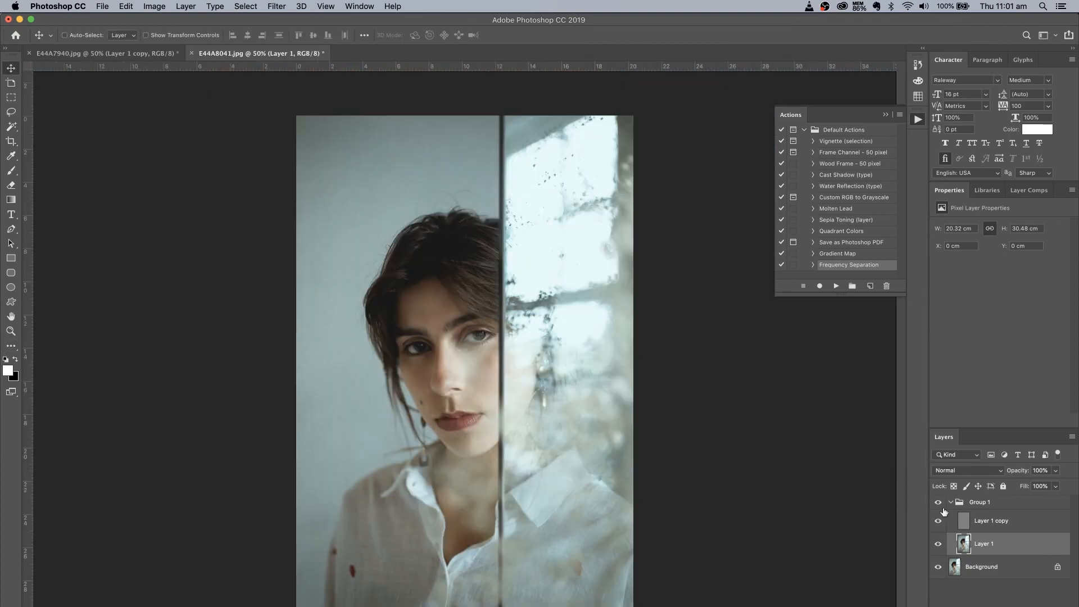
pyautogui.click(938, 503)
pyautogui.click(938, 503)
# Touch up the shaded side of the nose with one more Healing Brush pass on Layer 1
pyautogui.press('super+plus')
pyautogui.press('super+plus')
pyautogui.press('super+plus')
pyautogui.press('super+plus')
pyautogui.press('j')
pyautogui.keyDown('alt'); pyautogui.click(331, 350); pyautogui.keyUp('alt')
pyautogui.press('v')
pyautogui.press('super+minus')
pyautogui.press('super+minus')
pyautogui.press('super+minus')
pyautogui.press('super+plus')
pyautogui.press('super+plus')
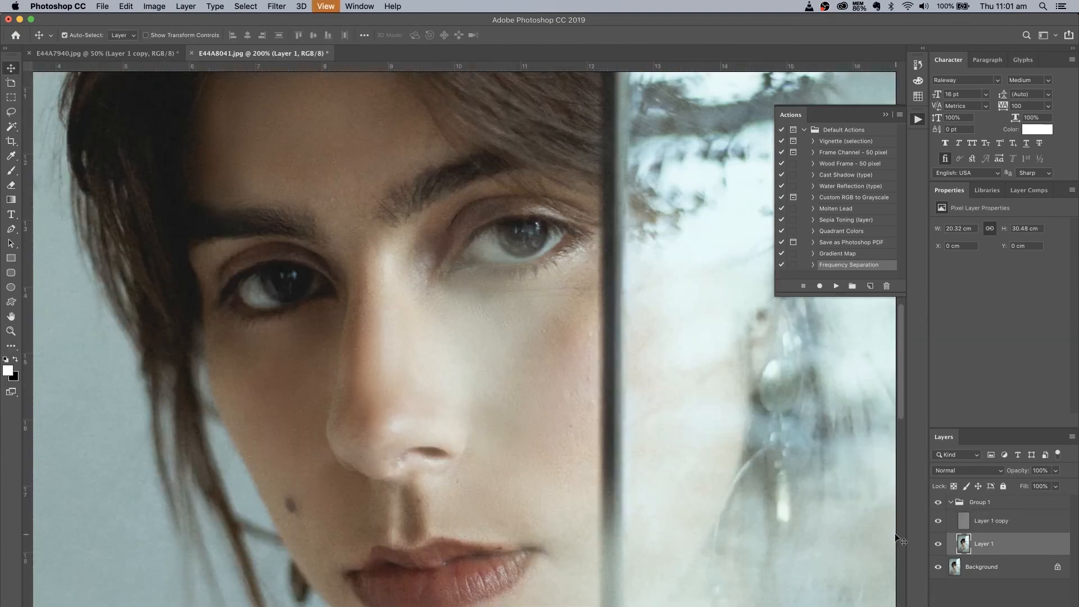
# On Layer 1 copy, clean up the skin texture of the cheek beside the window frame with the Clone Stamp
pyautogui.click(986, 521)
pyautogui.press('s')
pyautogui.keyDown('alt'); pyautogui.click(574, 393); pyautogui.keyUp('alt')
pyautogui.press('super+z')
pyautogui.press('v')
pyautogui.scroll(2, 424, 173)
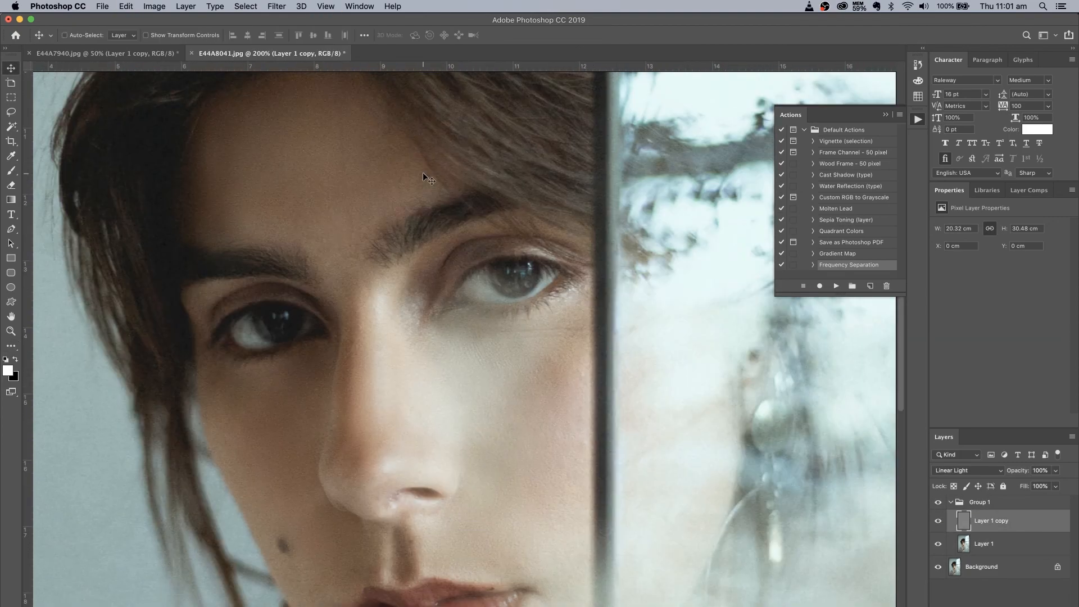
# Set the opacity of Group 1 to 80% and compare the portrait with the group hidden and shown
pyautogui.press('super+minus')
pyautogui.press('super+minus')
pyautogui.press('super+minus')
pyautogui.click(981, 502)
pyautogui.click(1056, 471)
pyautogui.click(933, 517)
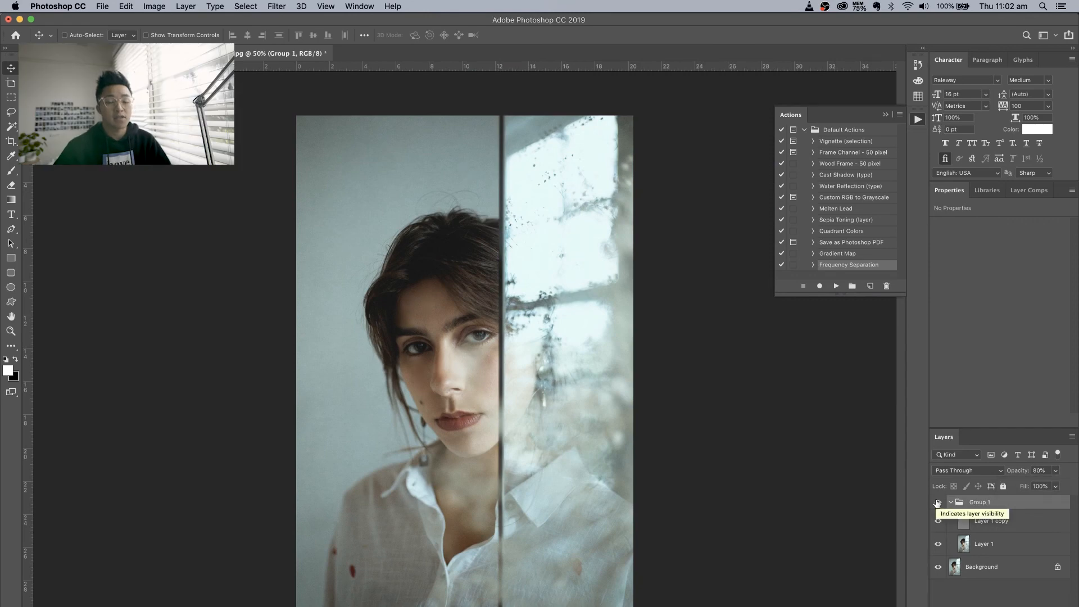
# Open E44A7993.jpg and run the Frequency Separation action on it
pyautogui.press('super+o')
pyautogui.doubleClick(522, 182)
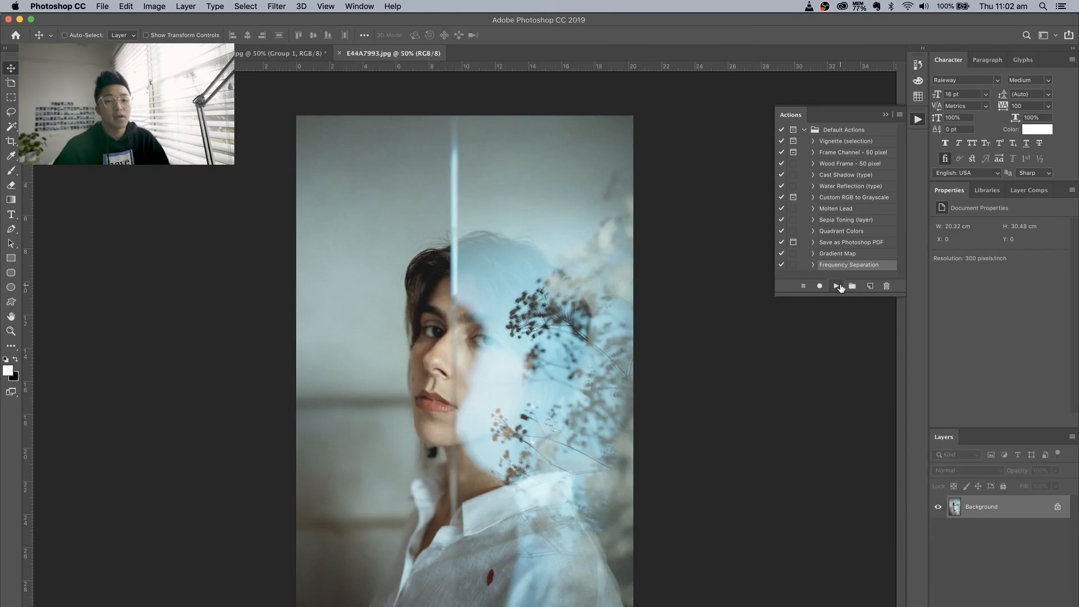
pyautogui.click(837, 286)
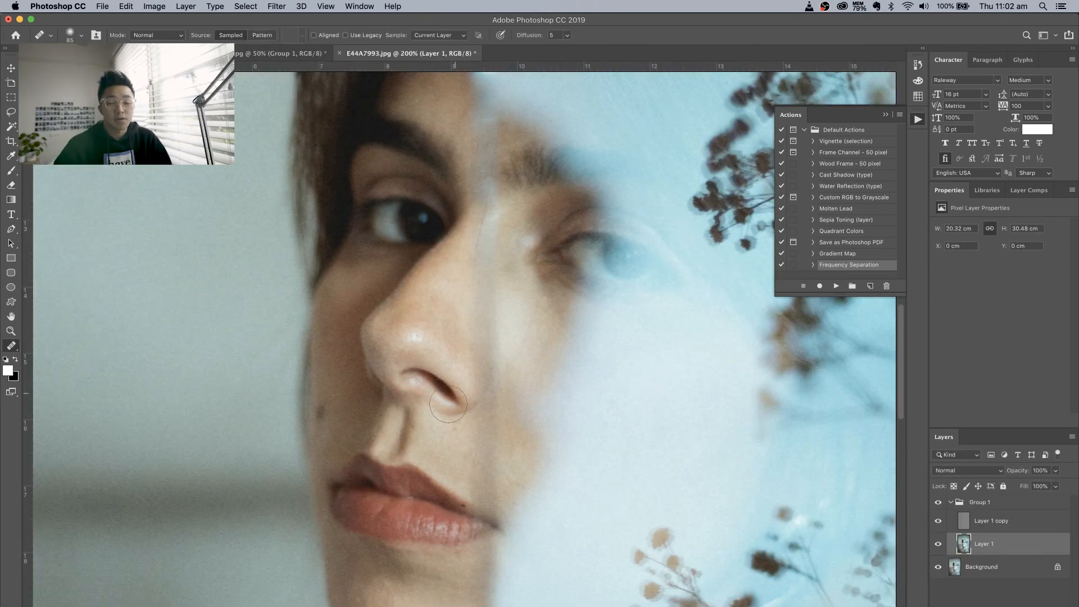
# Smooth the forehead and nose skin tones on Layer 1 of E44A7993.jpg with the Healing Brush
pyautogui.scroll(5, 418, 540)
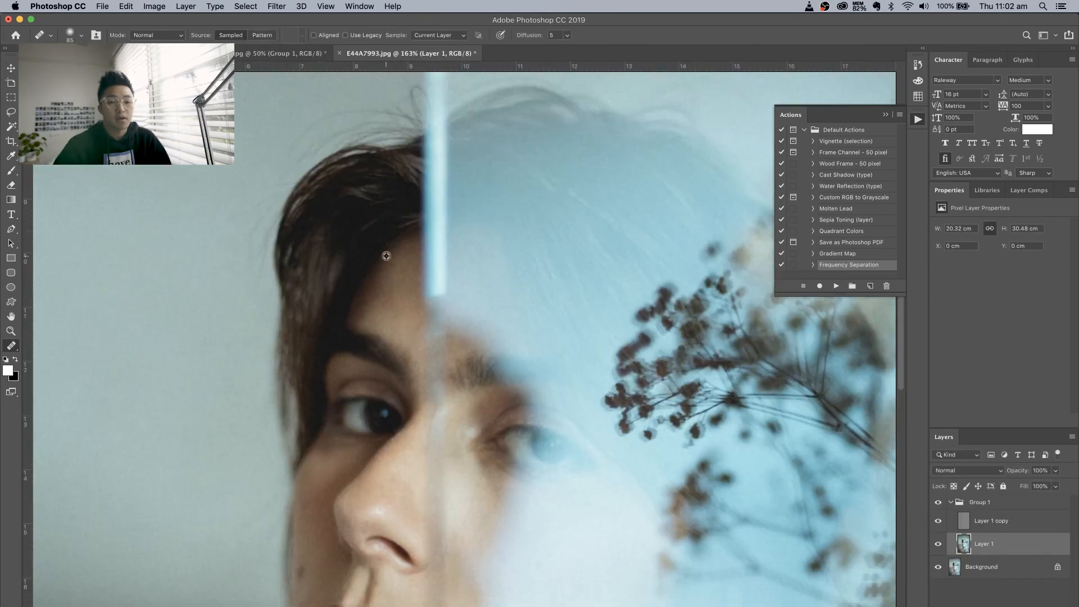
pyautogui.press('super+0')
pyautogui.press('super+equal')
pyautogui.press('super+equal')
pyautogui.press('super+equal')
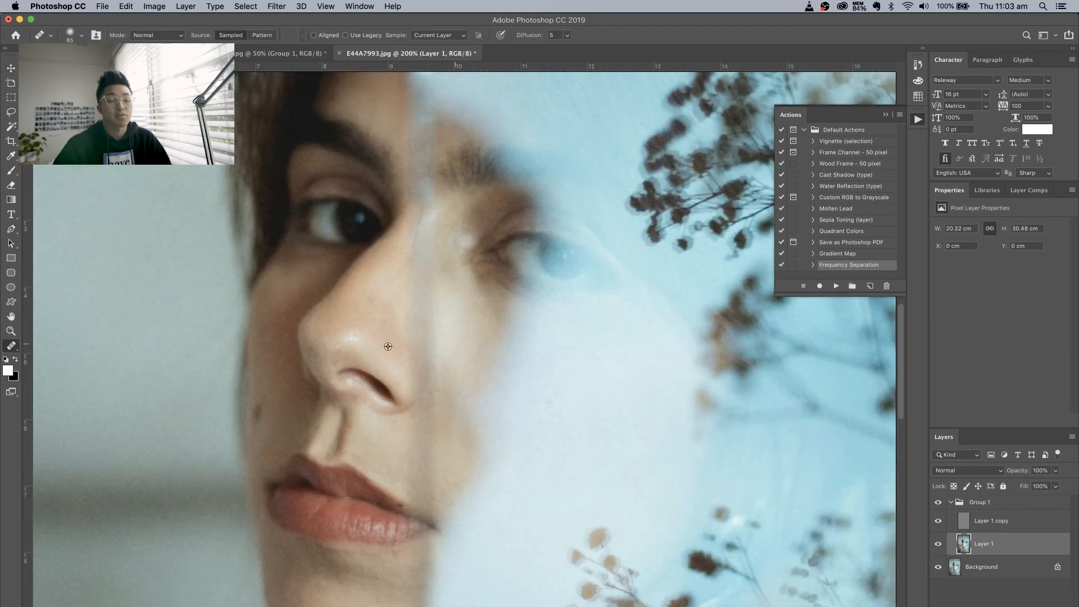
pyautogui.scroll(-1, 453, 443)
pyautogui.press('super+0')
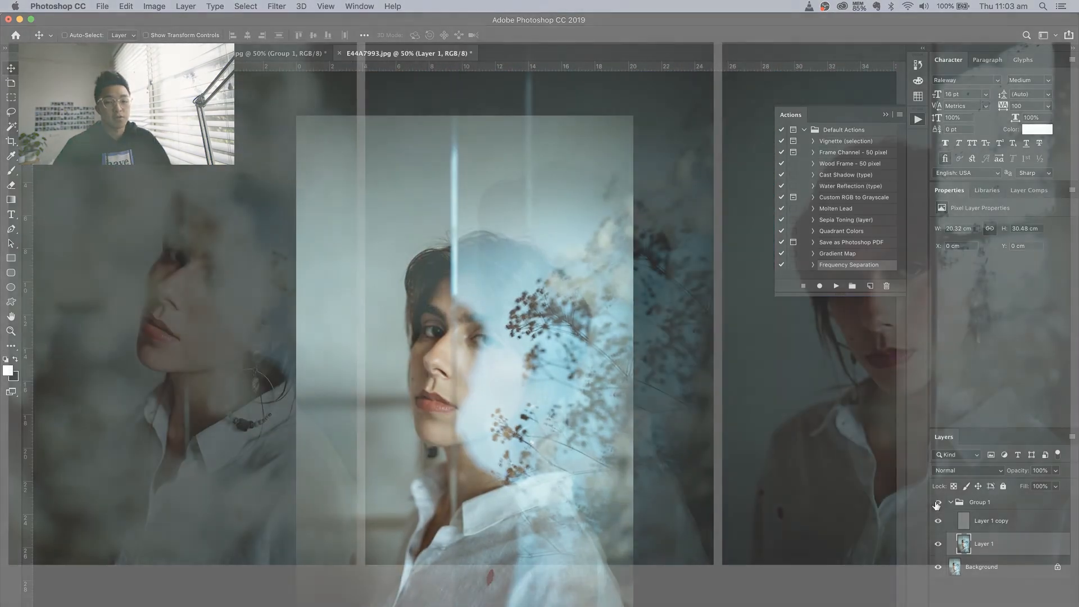